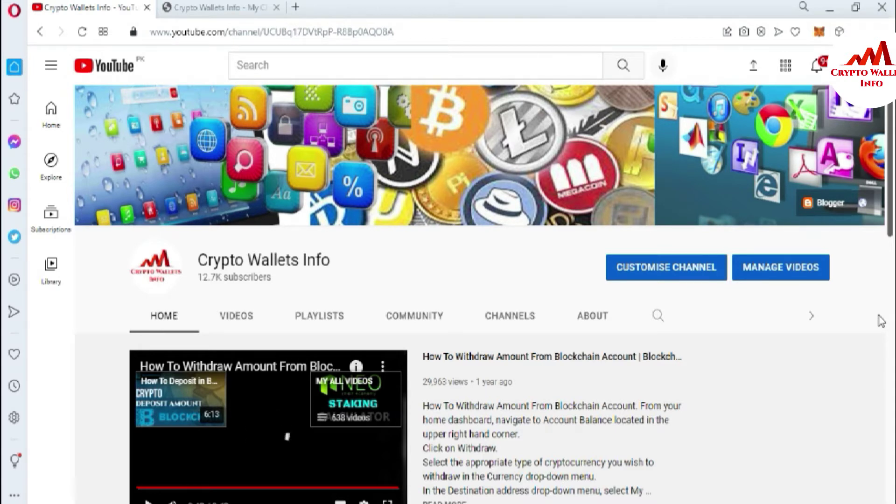
{"action": "scroll", "coordinate": [887, 312], "scroll_direction": "down", "scroll_amount": 8}
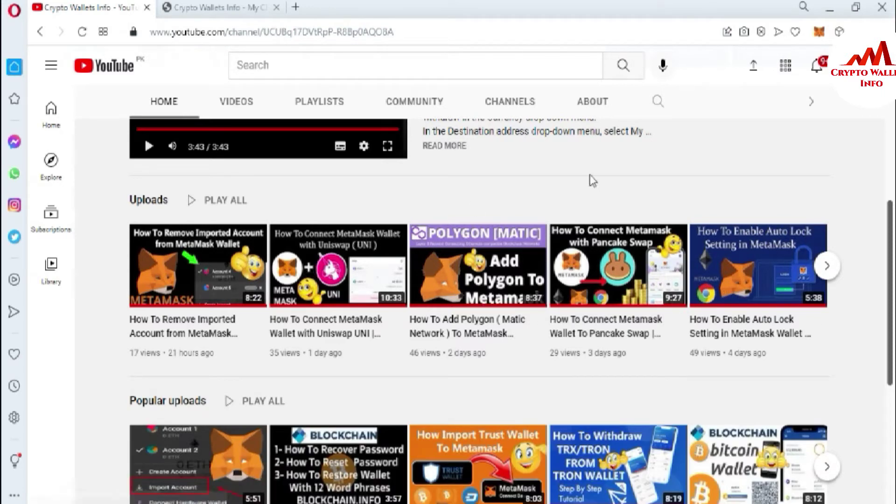
{"action": "key", "text": "Home"}
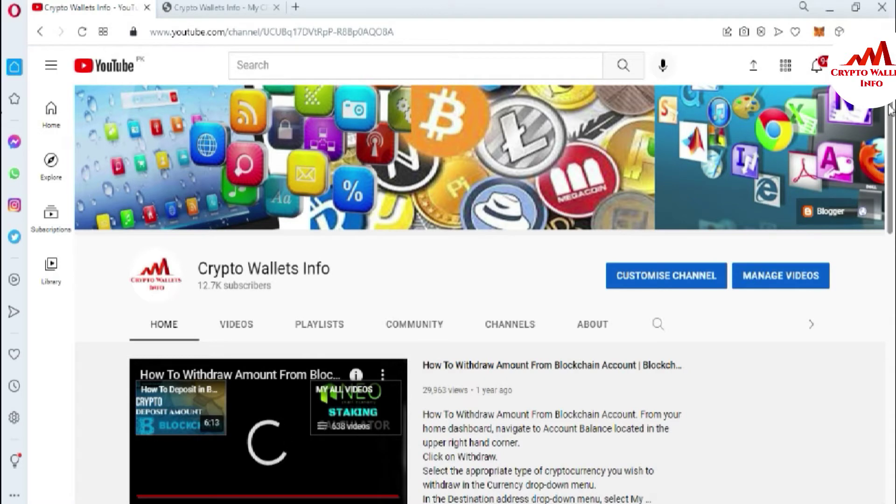
Unlock the MetaMask wallet extension with the wallet password in a new tab and open its expanded full-page view.
{"action": "left_click", "coordinate": [296, 7]}
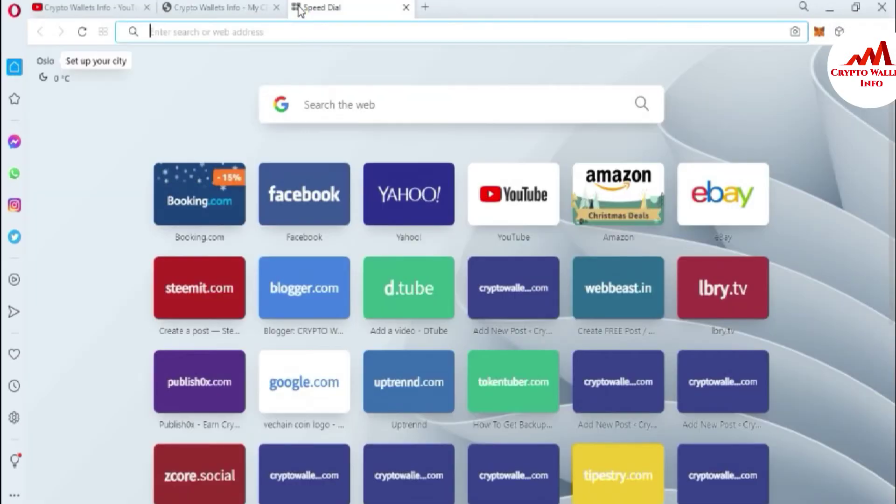
{"action": "left_click", "coordinate": [820, 37]}
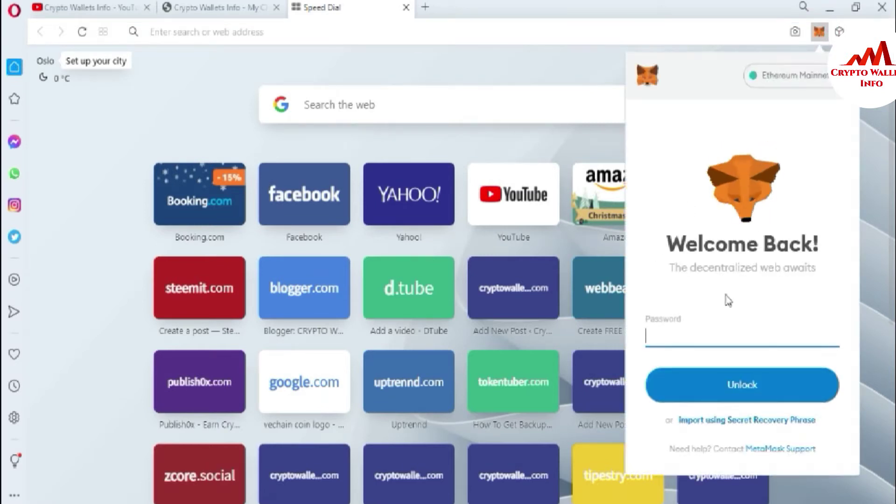
{"action": "type", "text": "****************"}
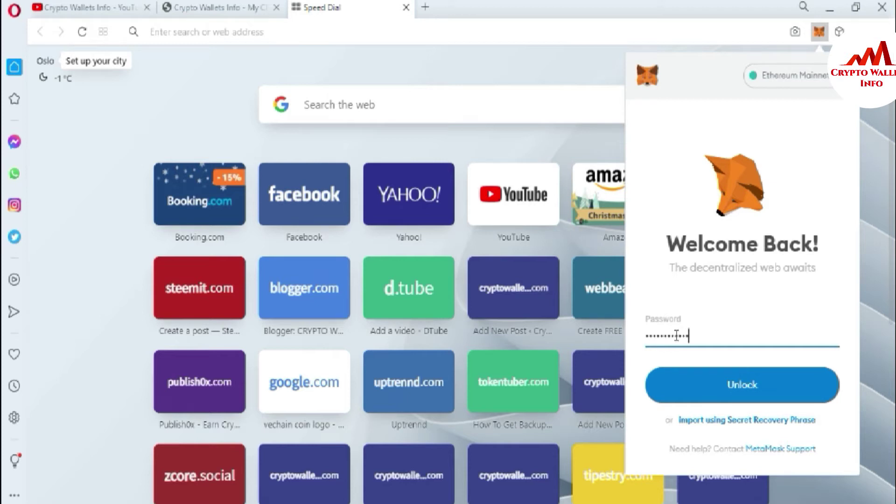
{"action": "left_click", "coordinate": [736, 391]}
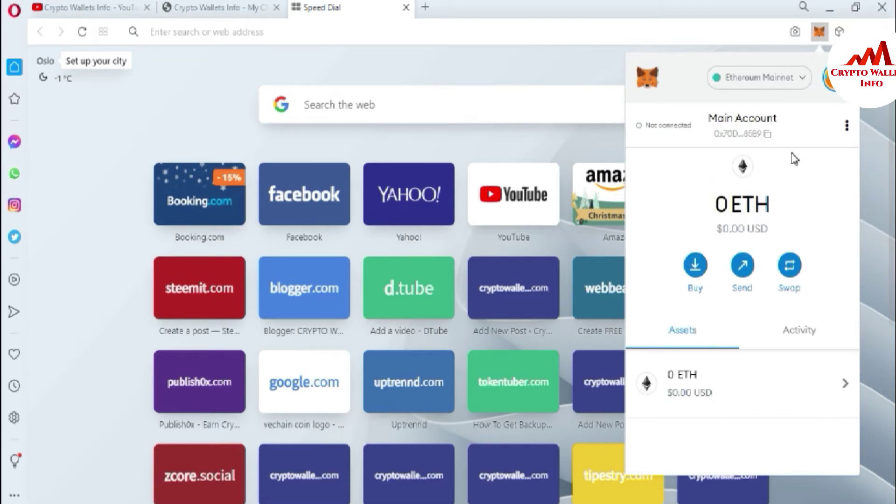
{"action": "left_click", "coordinate": [846, 126]}
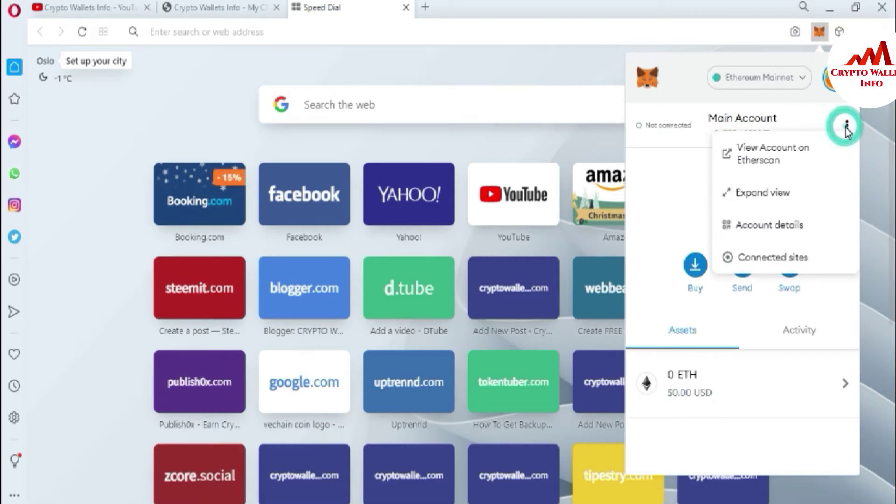
{"action": "left_click", "coordinate": [765, 193]}
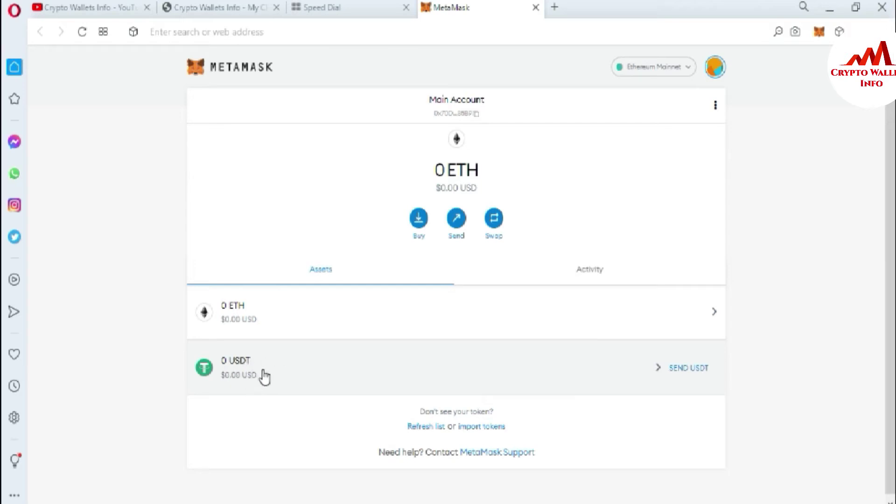
Open coinmarketcap.com in a new browser tab.
{"action": "left_click", "coordinate": [554, 7]}
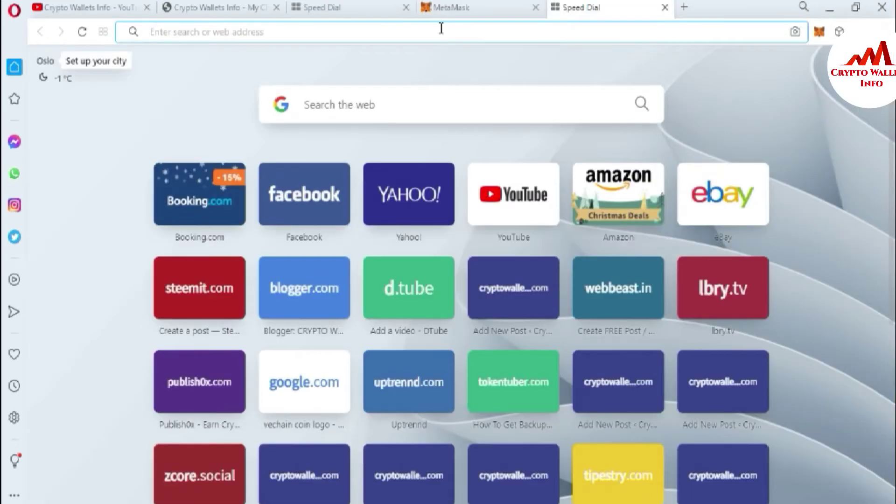
{"action": "type", "text": "coinmarketcap.com"}
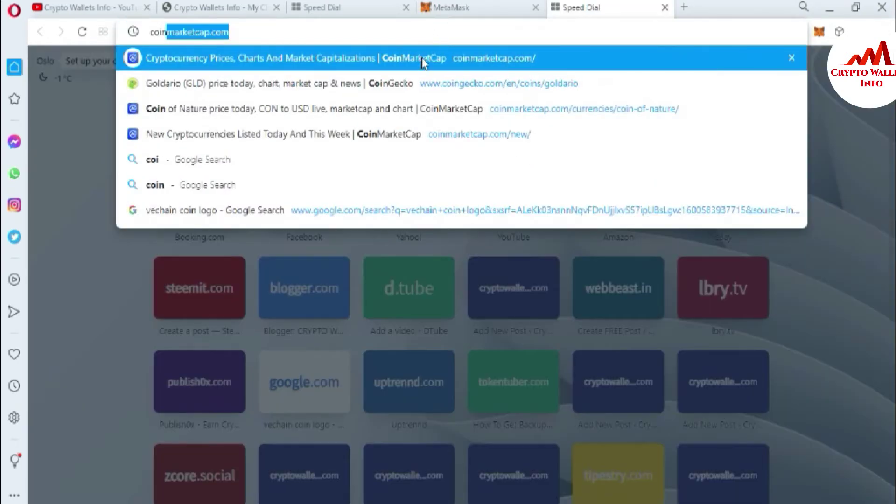
{"action": "left_click", "coordinate": [421, 58]}
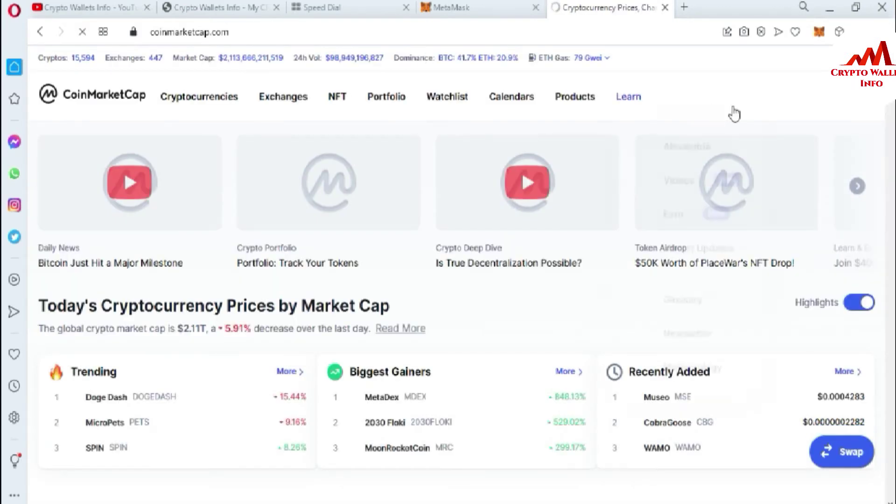
Find Avalanche (AVAX) in the cryptocurrency ranking, check its 24-hour change and market cap, and open its coin page.
{"action": "scroll", "coordinate": [2, 87], "scroll_direction": "down", "scroll_amount": 4}
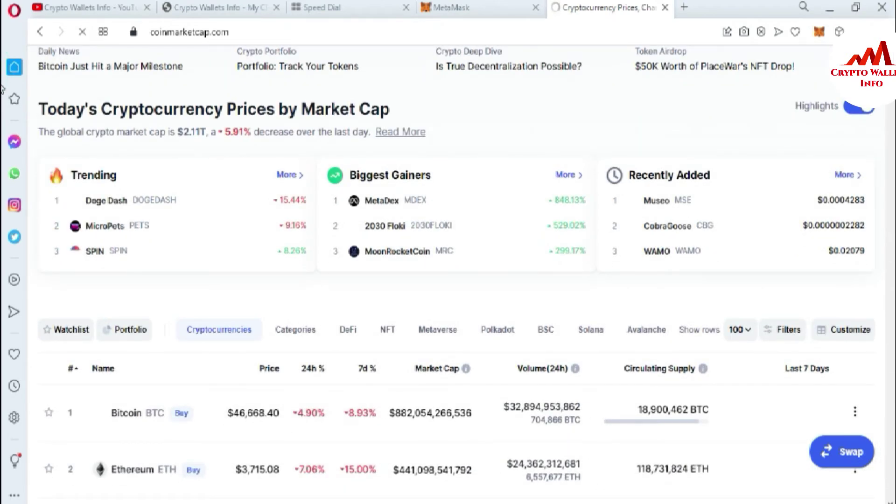
{"action": "scroll", "coordinate": [3, 88], "scroll_direction": "down", "scroll_amount": 8}
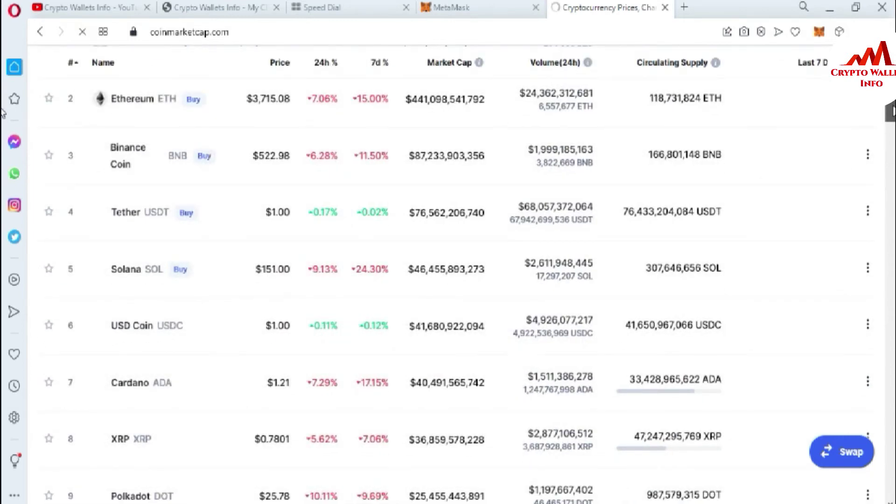
{"action": "scroll", "coordinate": [2, 113], "scroll_direction": "down", "scroll_amount": 4}
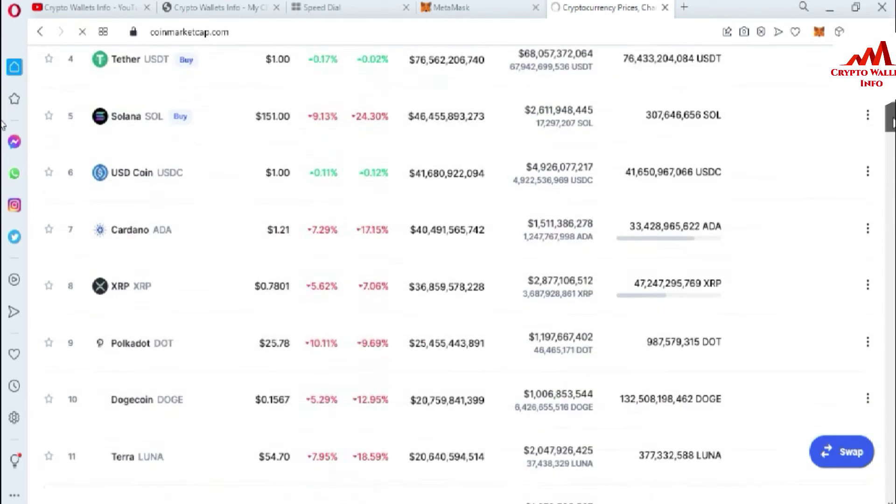
{"action": "scroll", "coordinate": [2, 126], "scroll_direction": "down", "scroll_amount": 2}
{"action": "scroll", "coordinate": [2, 131], "scroll_direction": "down", "scroll_amount": 3}
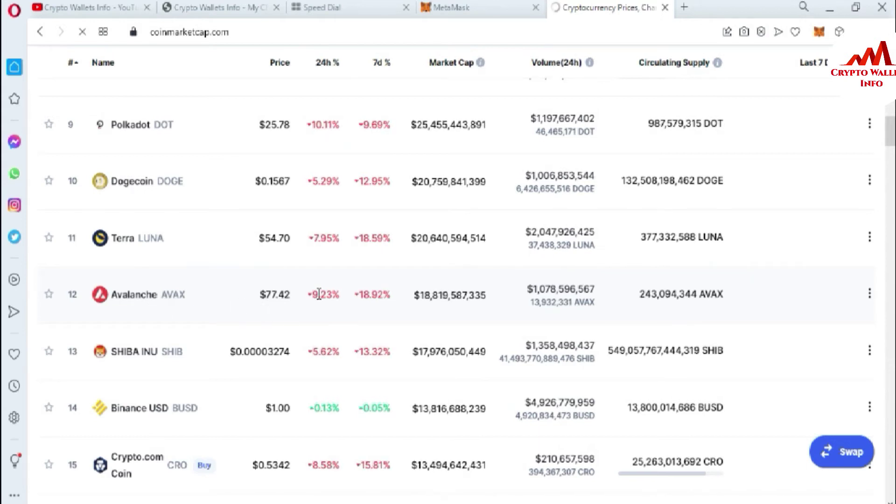
{"action": "left_click_drag", "start_coordinate": [313, 294], "coordinate": [340, 294]}
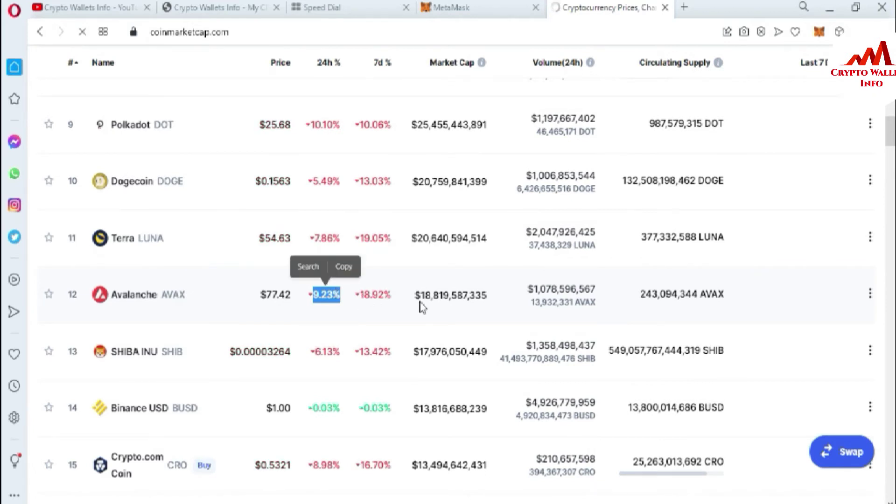
{"action": "left_click_drag", "start_coordinate": [419, 299], "coordinate": [487, 296]}
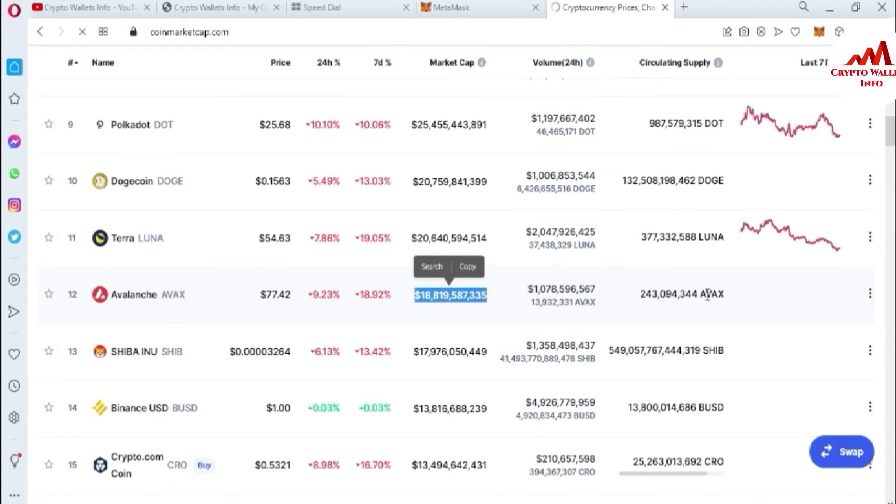
{"action": "left_click", "coordinate": [125, 297]}
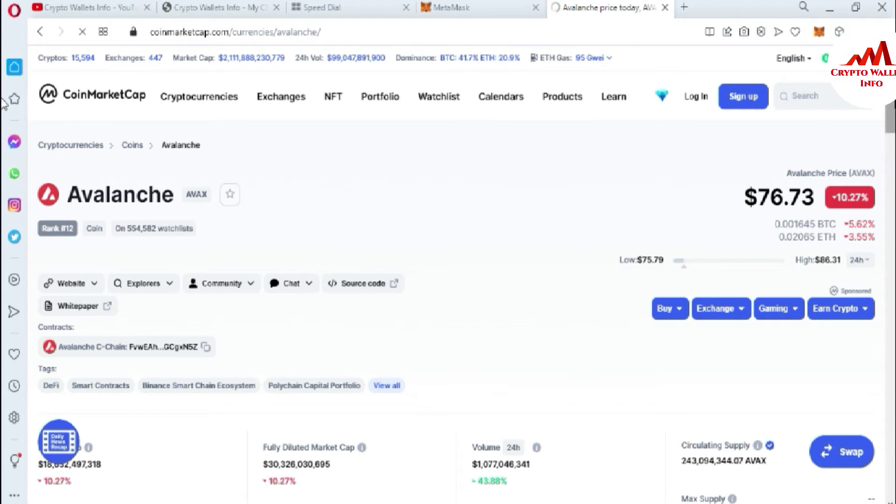
Review the Avalanche coin page and expand its full AVAX price statistics.
{"action": "scroll", "coordinate": [4, 103], "scroll_direction": "down", "scroll_amount": 4}
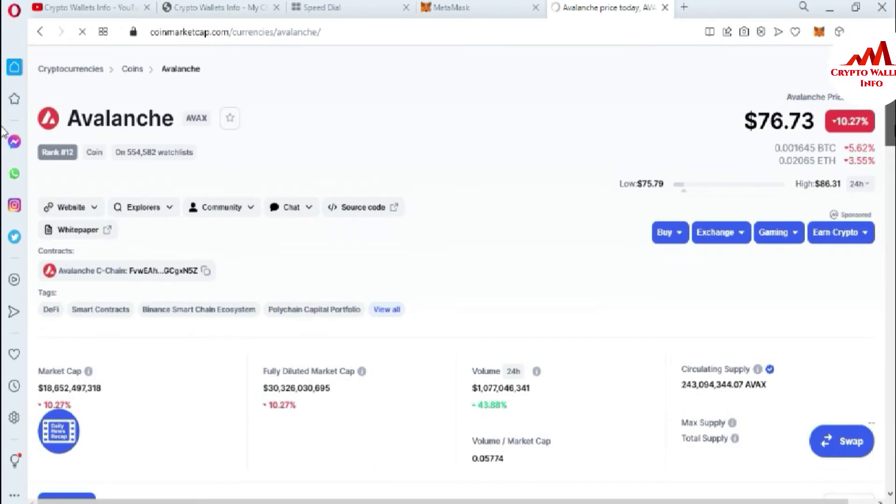
{"action": "scroll", "coordinate": [4, 172], "scroll_direction": "down", "scroll_amount": 5}
{"action": "scroll", "coordinate": [4, 186], "scroll_direction": "down", "scroll_amount": 5}
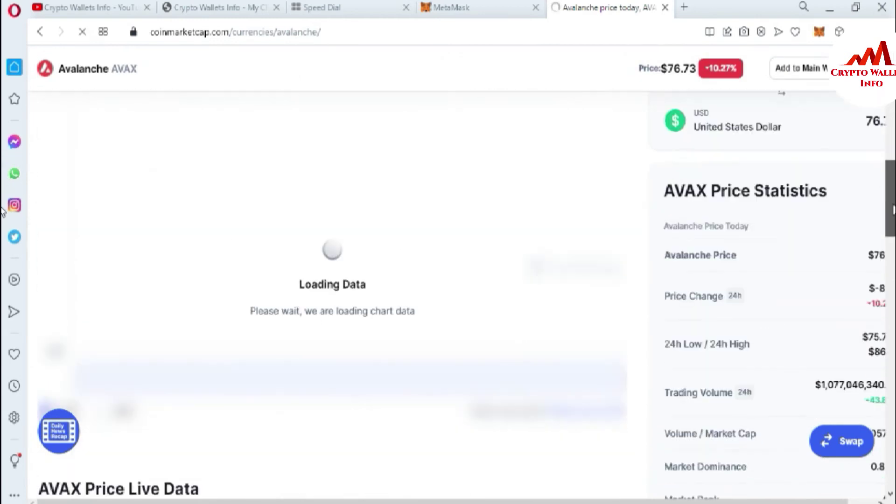
{"action": "scroll", "coordinate": [3, 211], "scroll_direction": "down", "scroll_amount": 7}
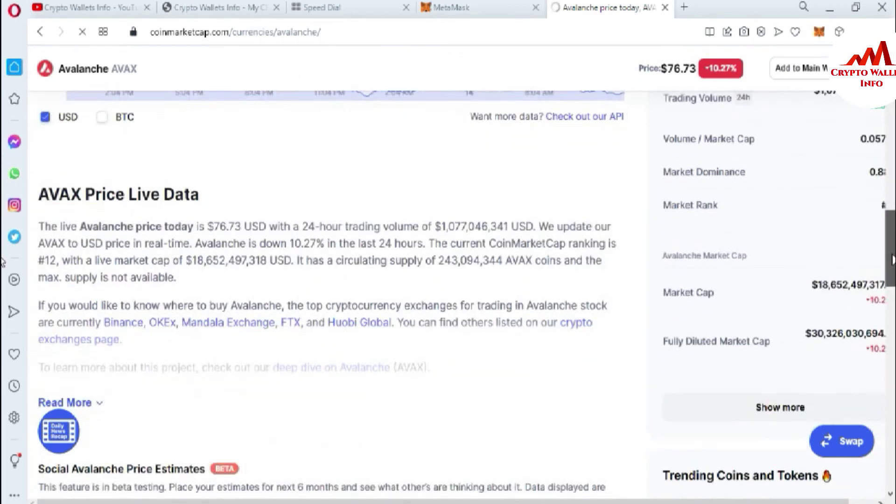
{"action": "scroll", "coordinate": [4, 199], "scroll_direction": "up", "scroll_amount": 8}
{"action": "scroll", "coordinate": [4, 198], "scroll_direction": "down", "scroll_amount": 10}
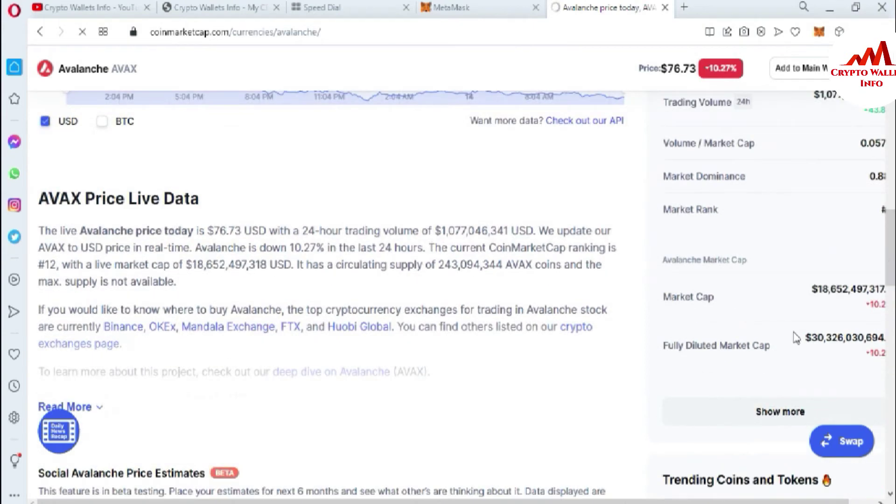
{"action": "scroll", "coordinate": [571, 494], "scroll_direction": "right", "scroll_amount": 2}
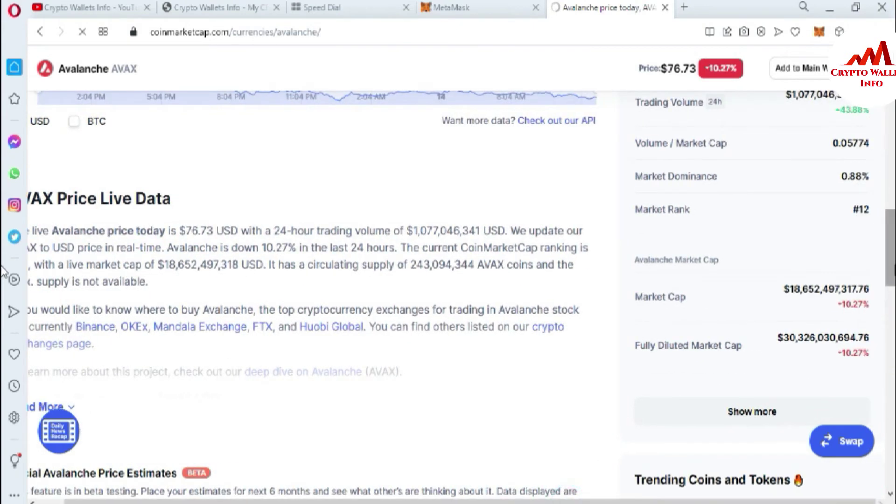
{"action": "scroll", "coordinate": [4, 277], "scroll_direction": "down", "scroll_amount": 4}
{"action": "left_click", "coordinate": [756, 235]}
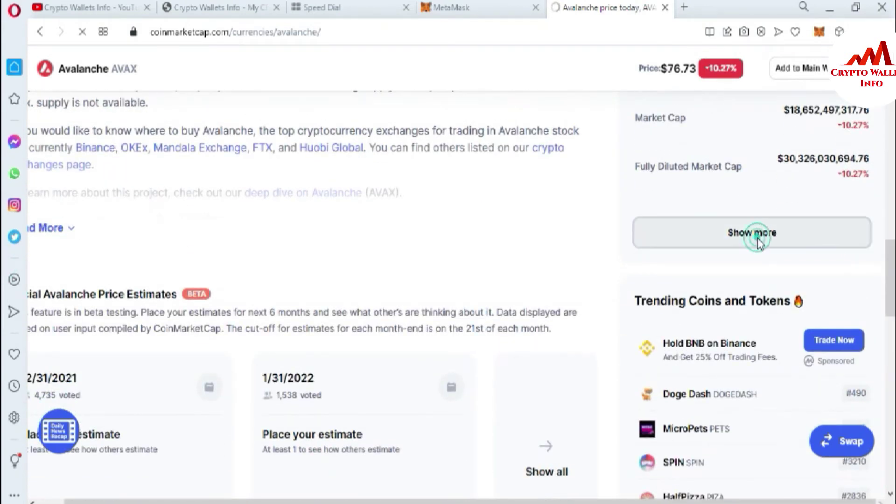
Highlight Avalanche's all-time low and all-time high prices in the expanded price history.
{"action": "scroll", "coordinate": [4, 309], "scroll_direction": "up", "scroll_amount": 3}
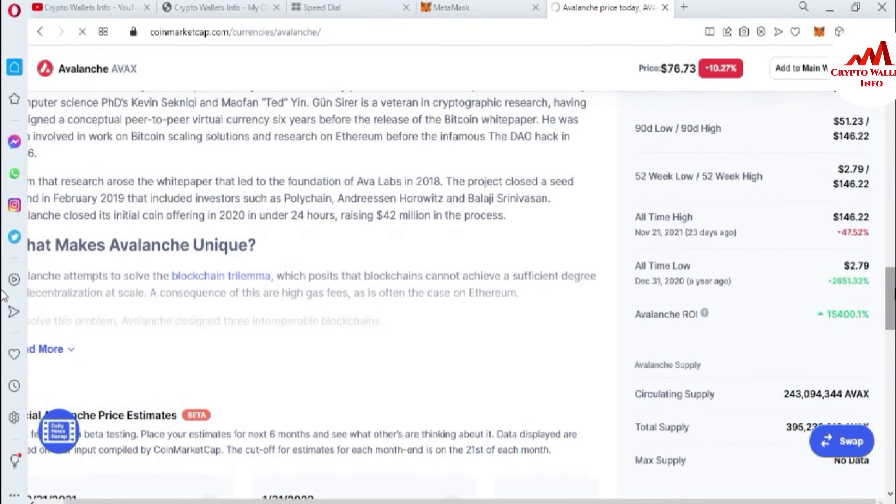
{"action": "left_click_drag", "start_coordinate": [850, 266], "coordinate": [869, 266]}
{"action": "left_click_drag", "start_coordinate": [839, 216], "coordinate": [871, 219]}
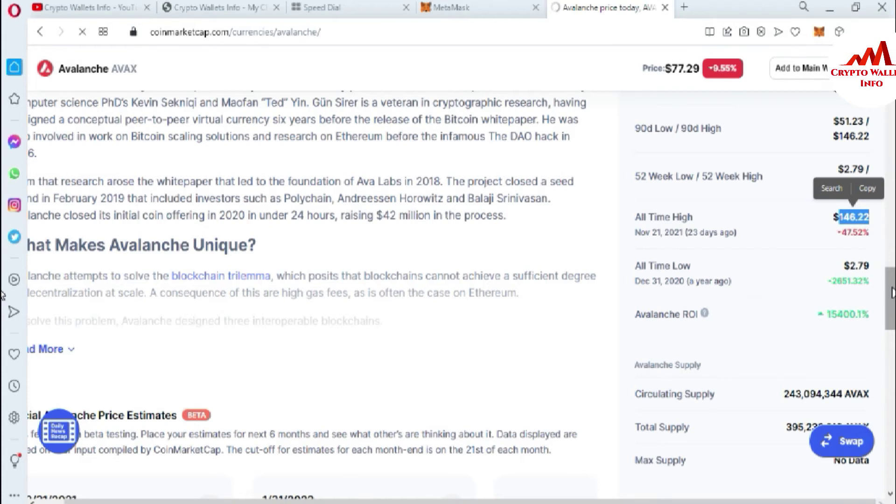
{"action": "left_click_drag", "start_coordinate": [892, 293], "coordinate": [893, 285]}
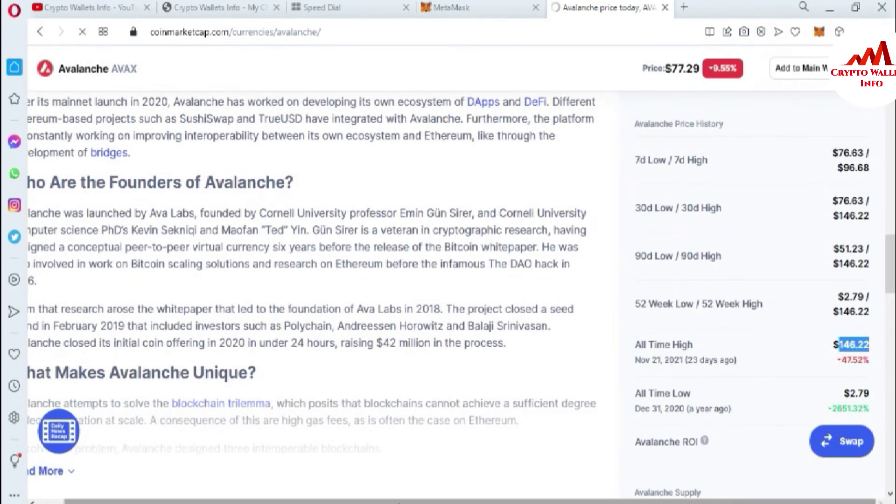
{"action": "left_click_drag", "start_coordinate": [423, 501], "coordinate": [396, 501]}
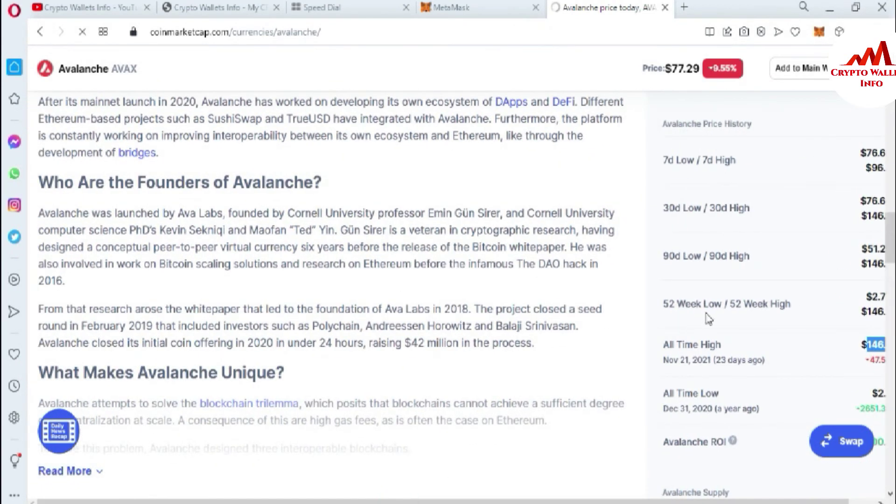
{"action": "left_click_drag", "start_coordinate": [892, 257], "coordinate": [891, 93]}
{"action": "left_click", "coordinate": [63, 283]}
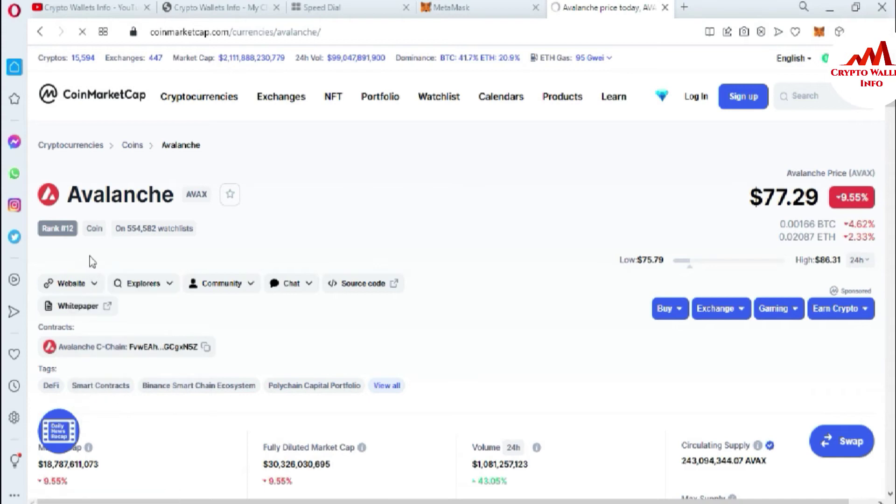
{"action": "mouse_move", "coordinate": [65, 285]}
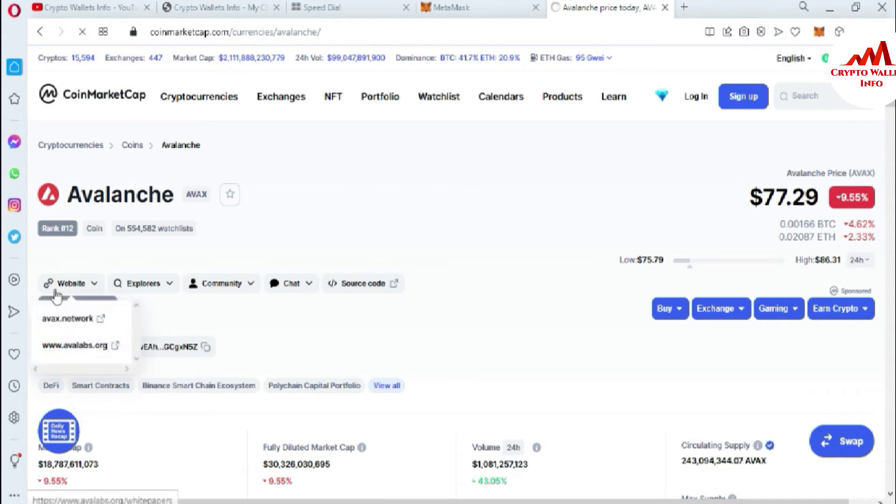
{"action": "left_click", "coordinate": [68, 350]}
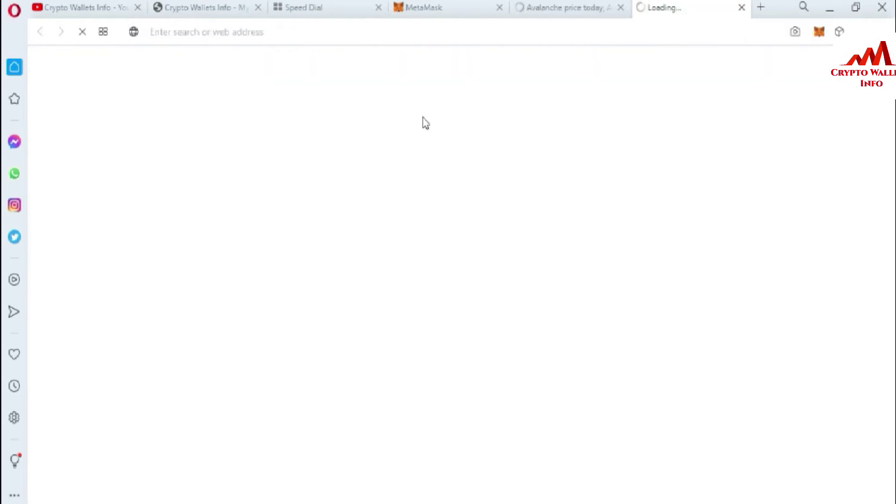
{"action": "left_click", "coordinate": [586, 7]}
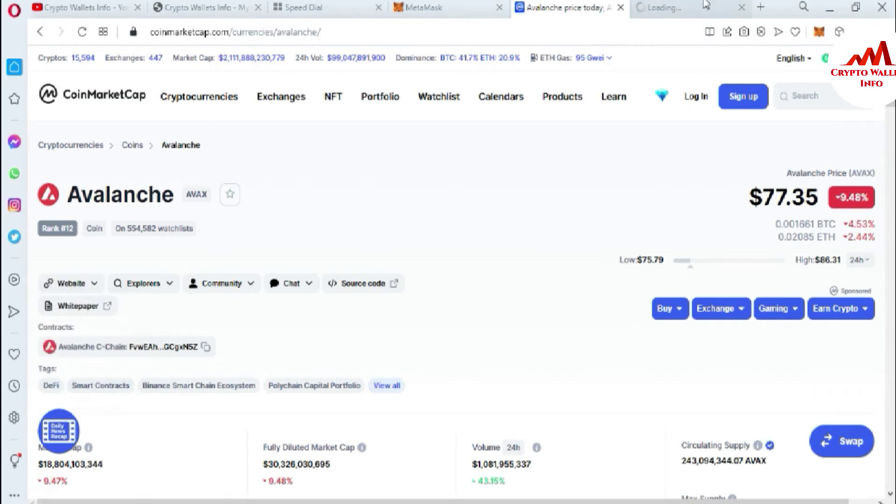
{"action": "left_click", "coordinate": [676, 6]}
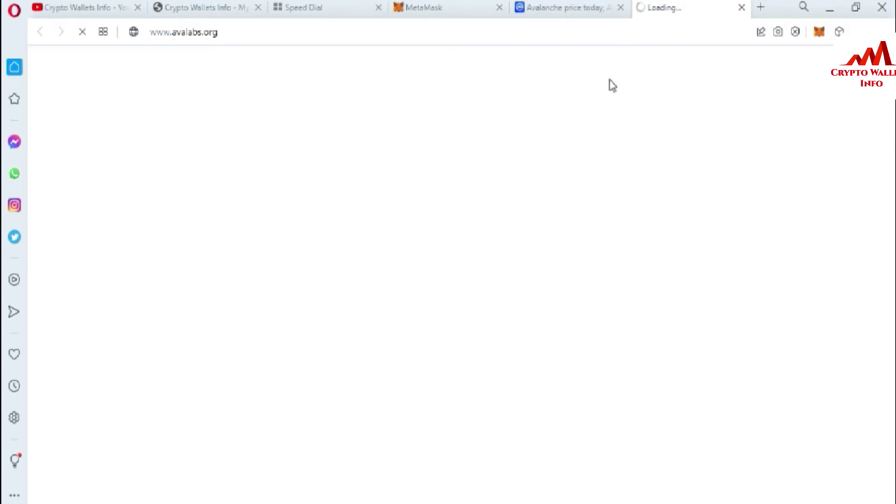
Switch to MetaMask, unlock the wallet with the account password, and open the form for adding a custom network.
{"action": "left_click", "coordinate": [430, 10]}
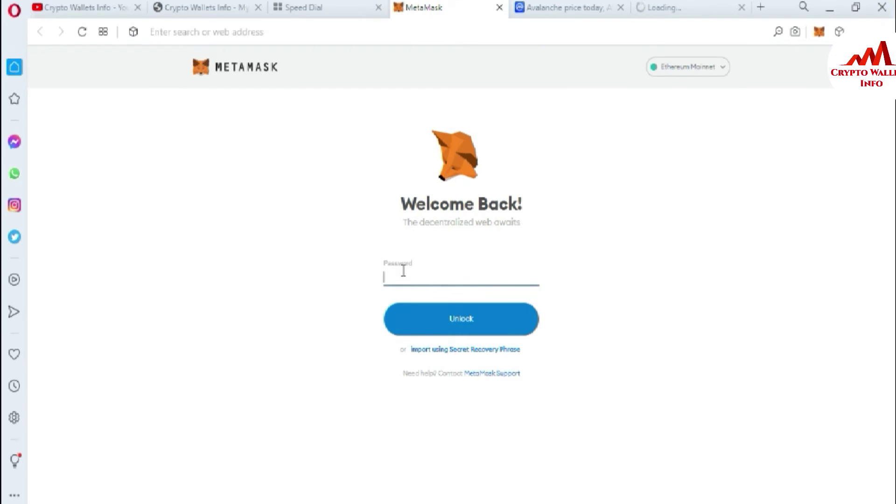
{"action": "type", "text": "*"}
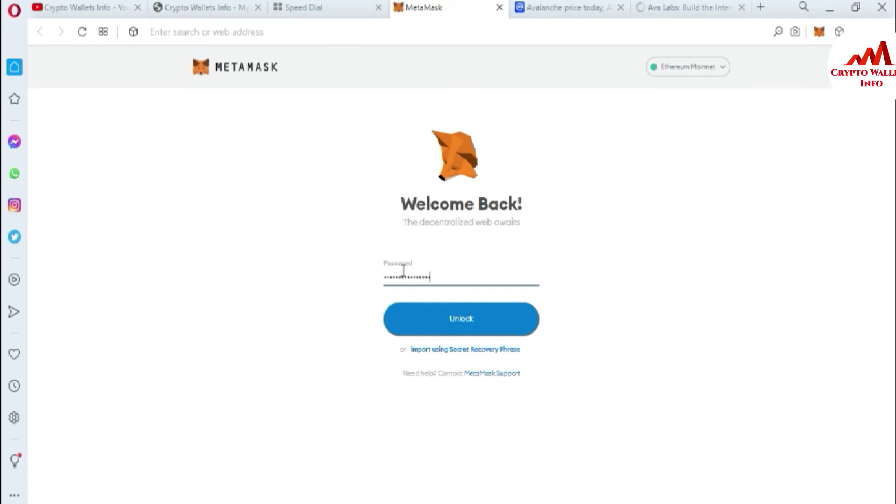
{"action": "left_click", "coordinate": [443, 328]}
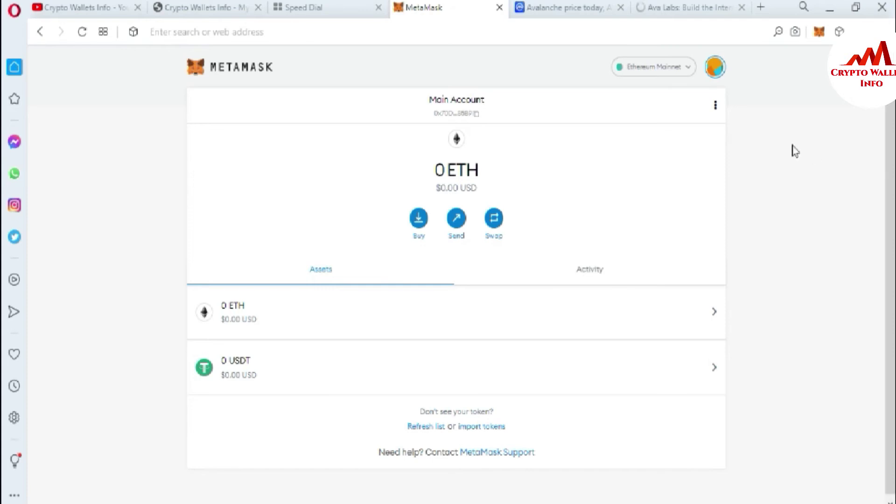
{"action": "left_click", "coordinate": [688, 69]}
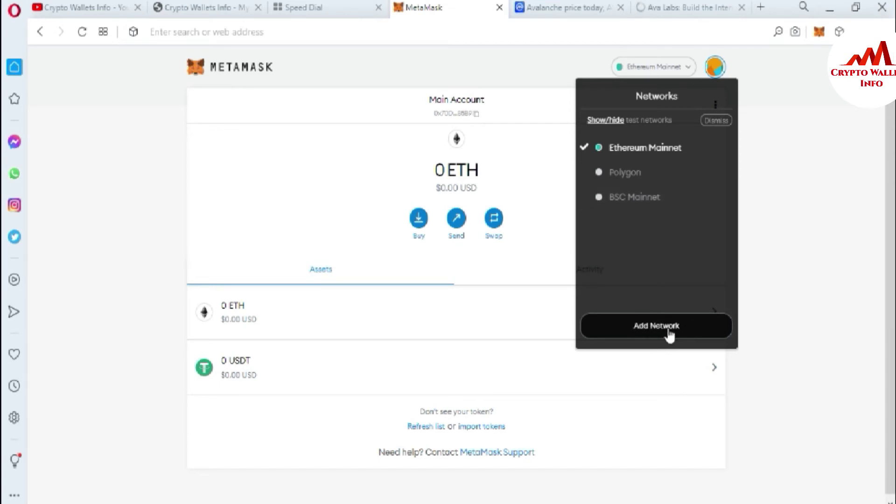
{"action": "left_click", "coordinate": [623, 326]}
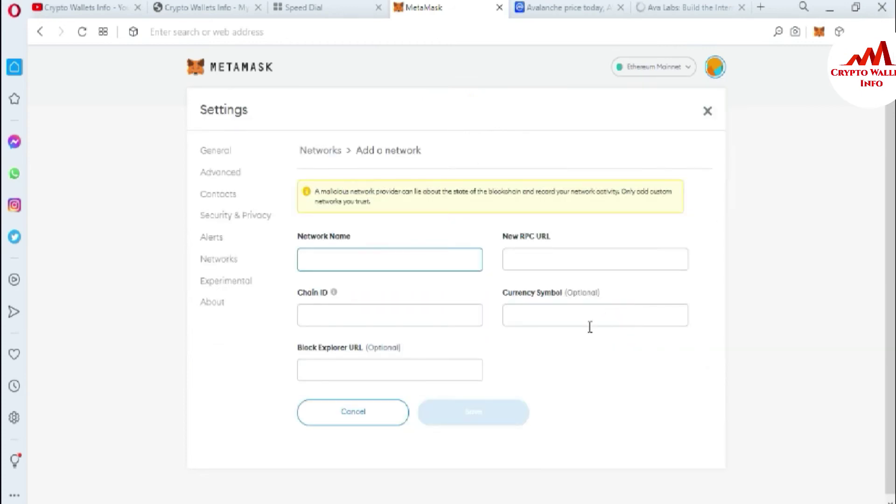
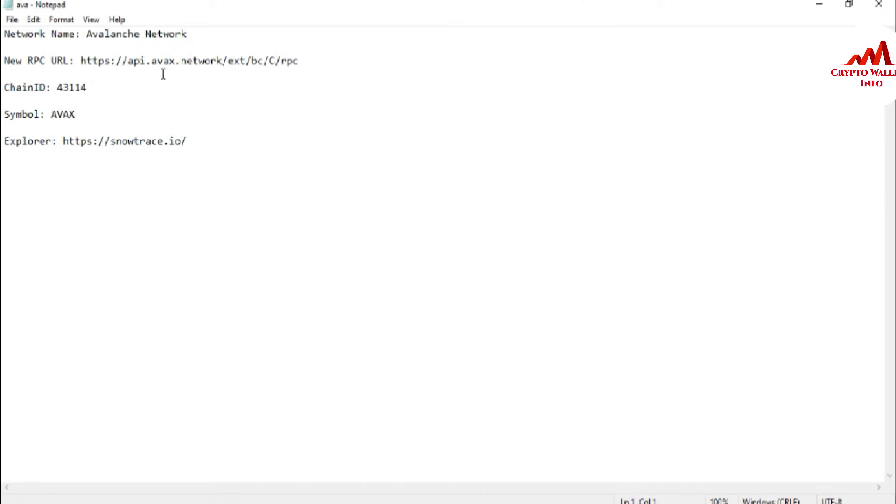
Review the Avalanche network details in the Notepad file ava, highlighting the whole list and the explorer address.
{"action": "left_click_drag", "start_coordinate": [192, 141], "coordinate": [8, 29]}
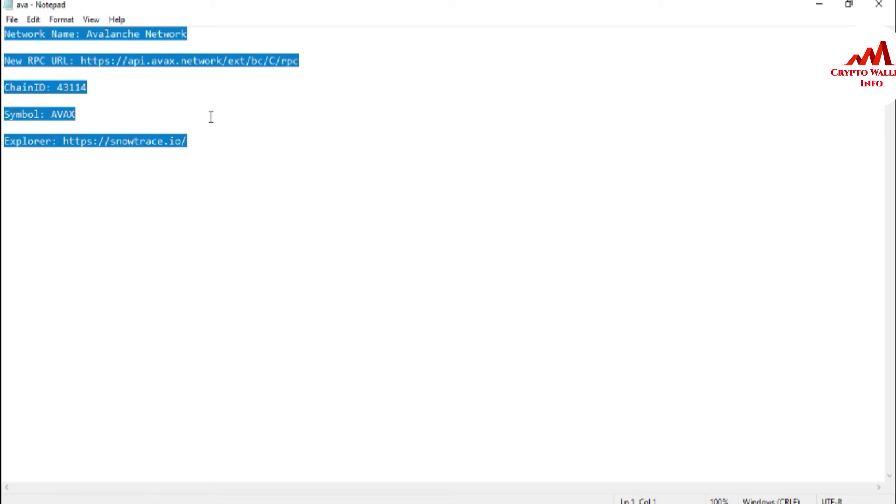
{"action": "left_click", "coordinate": [218, 142]}
{"action": "left_click_drag", "start_coordinate": [218, 143], "coordinate": [62, 136]}
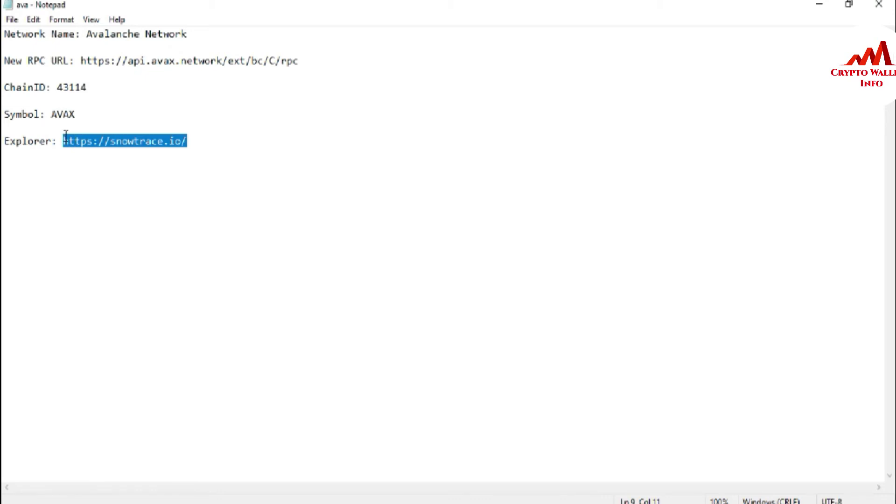
{"action": "left_click", "coordinate": [210, 141]}
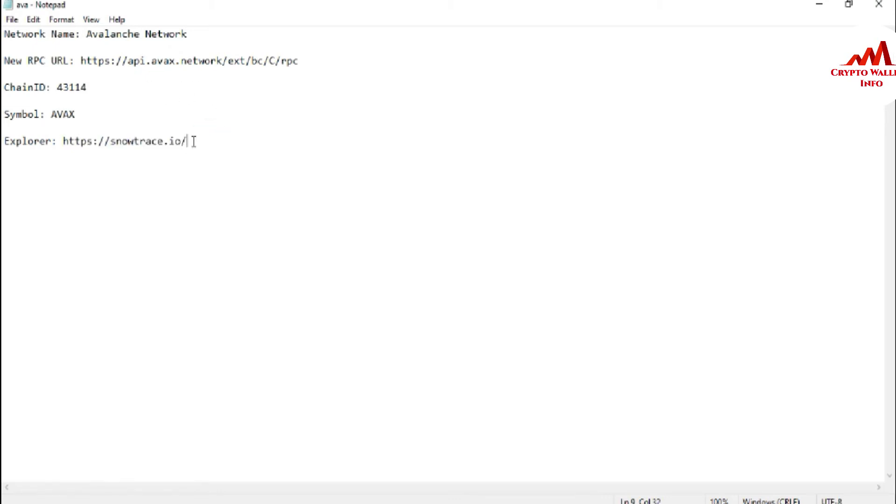
{"action": "left_click_drag", "start_coordinate": [189, 141], "coordinate": [111, 142]}
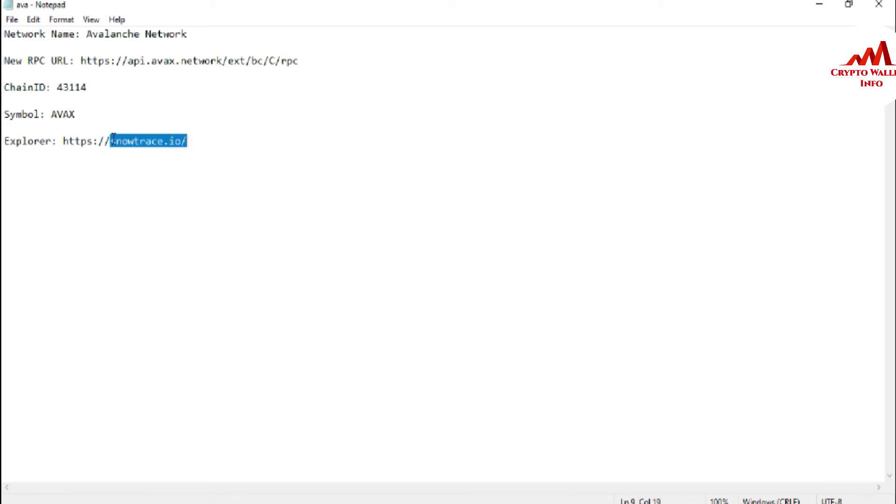
Copy the network name from the Notepad file and enter Avalanche Network as the new MetaMask network's name.
{"action": "left_click_drag", "start_coordinate": [86, 35], "coordinate": [199, 35]}
{"action": "key", "text": "ctrl+c"}
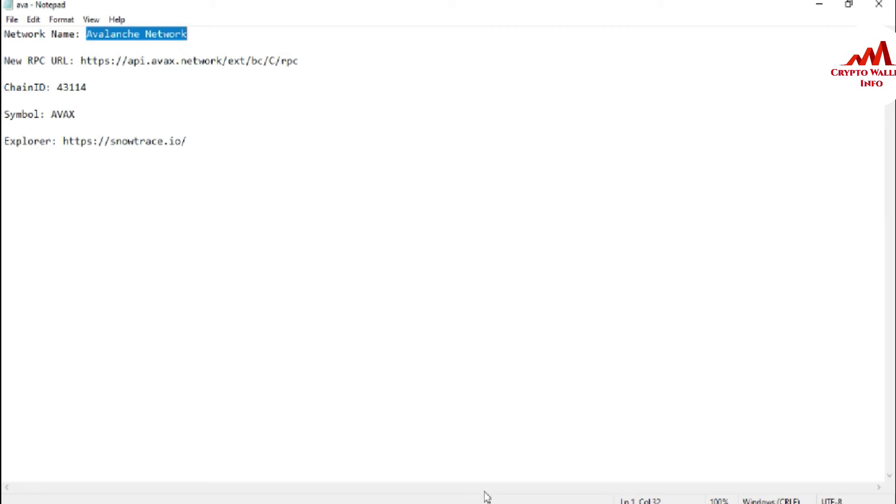
{"action": "key", "text": "alt+Tab"}
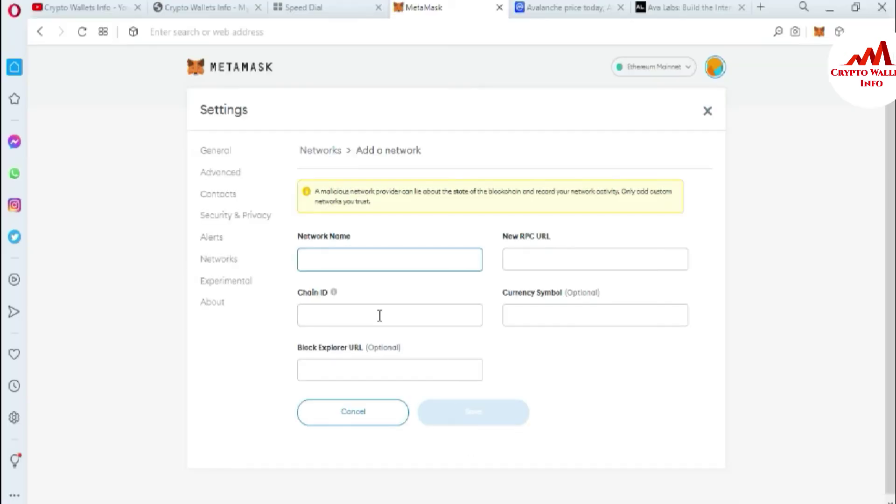
{"action": "key", "text": "ctrl+v"}
{"action": "left_click", "coordinate": [394, 256]}
{"action": "left_click", "coordinate": [536, 255]}
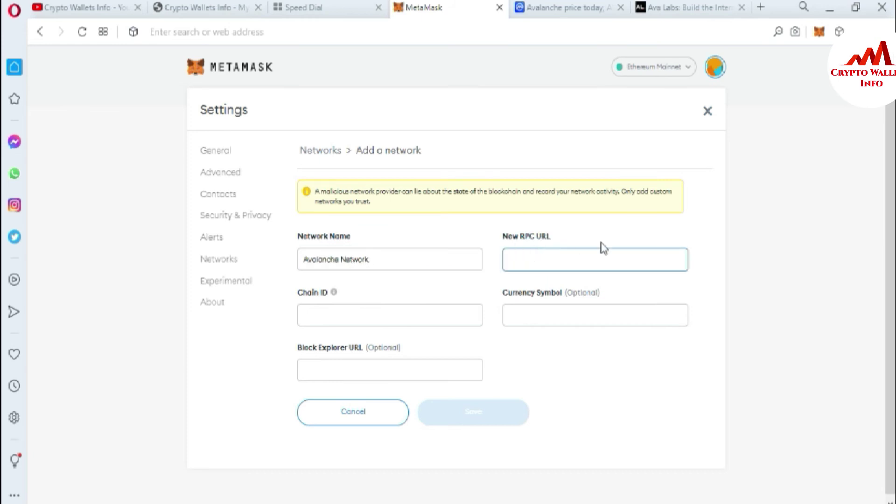
{"action": "key", "text": "alt+Tab"}
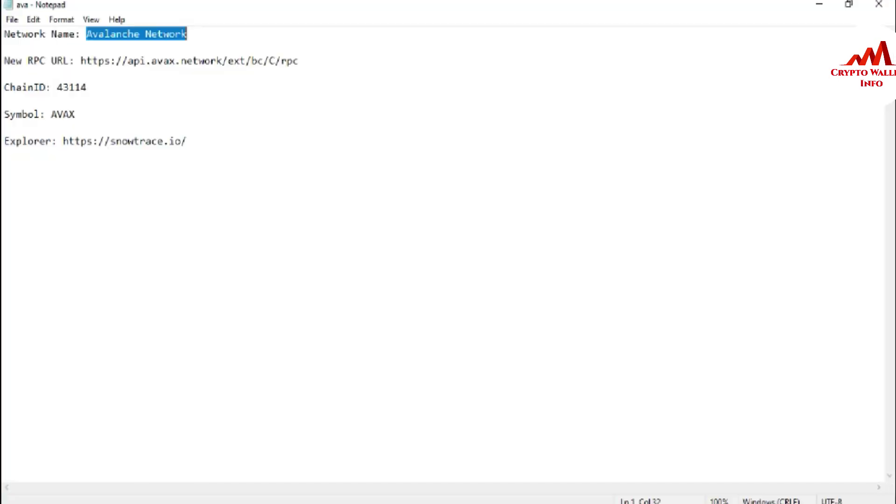
{"action": "left_click_drag", "start_coordinate": [83, 61], "coordinate": [304, 57]}
{"action": "key", "text": "ctrl+c"}
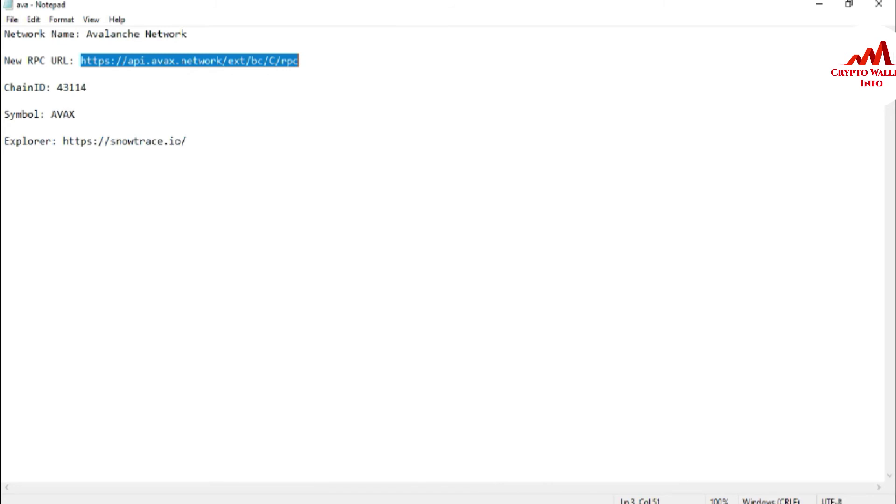
{"action": "key", "text": "alt+Tab"}
{"action": "left_click", "coordinate": [497, 263]}
{"action": "key", "text": "ctrl+v"}
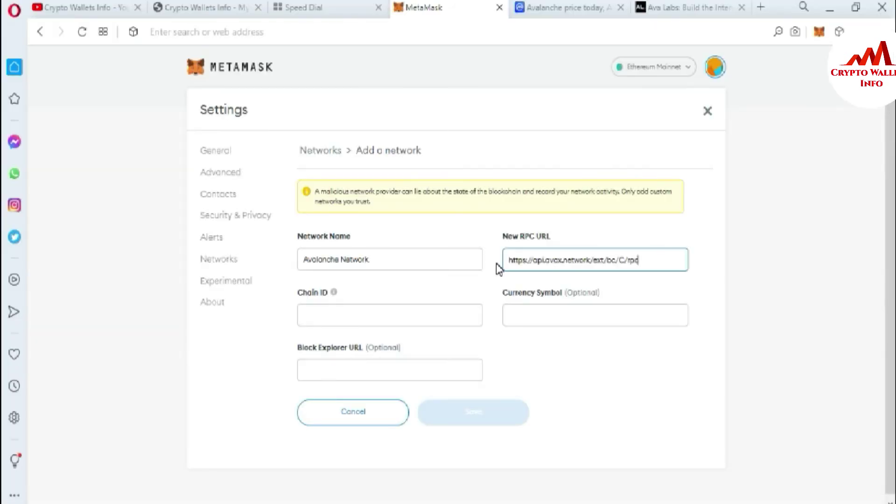
Copy the chain ID from the notes and set the MetaMask network's Chain ID to 43114.
{"action": "left_click", "coordinate": [334, 312]}
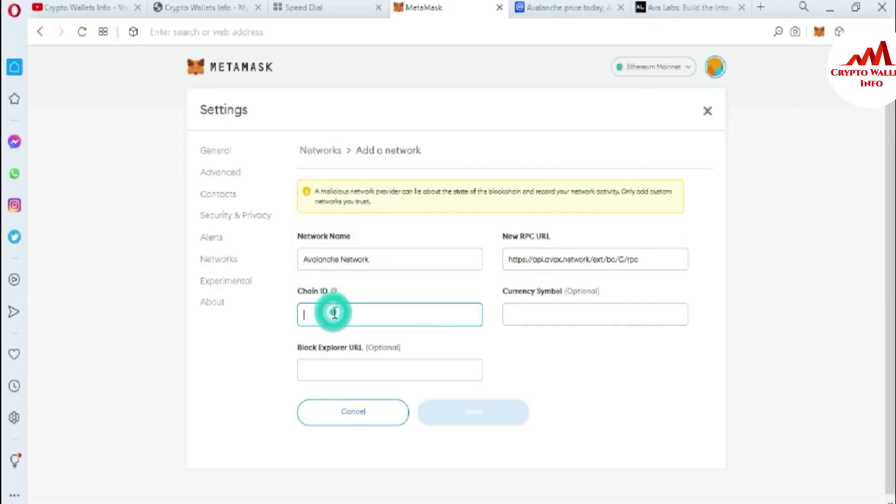
{"action": "key", "text": "alt+Tab"}
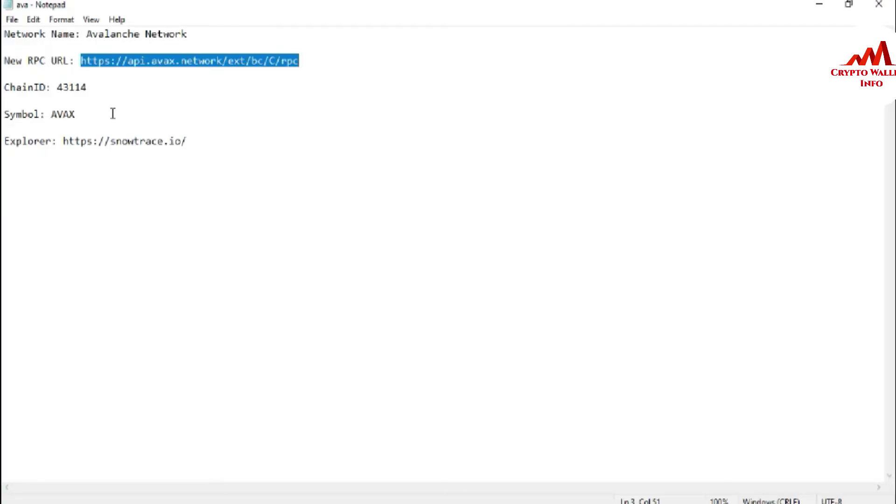
{"action": "left_click_drag", "start_coordinate": [57, 88], "coordinate": [96, 87]}
{"action": "key", "text": "ctrl+c"}
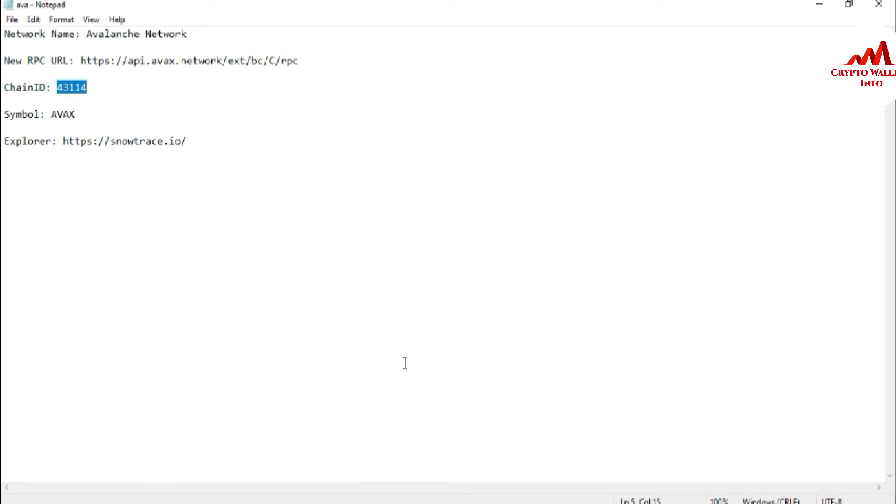
{"action": "key", "text": "alt+Tab"}
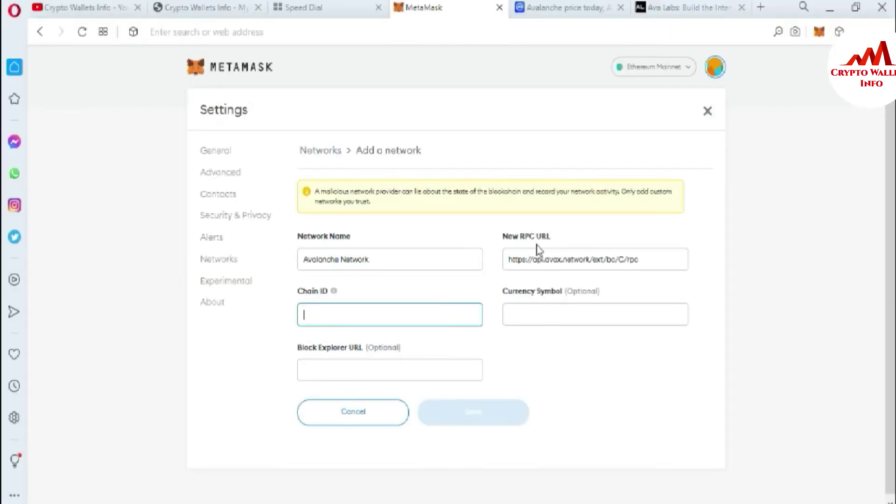
{"action": "key", "text": "ctrl+v"}
Copy the symbol from the notes and set the MetaMask network's Currency Symbol to AVAX.
{"action": "left_click", "coordinate": [538, 307]}
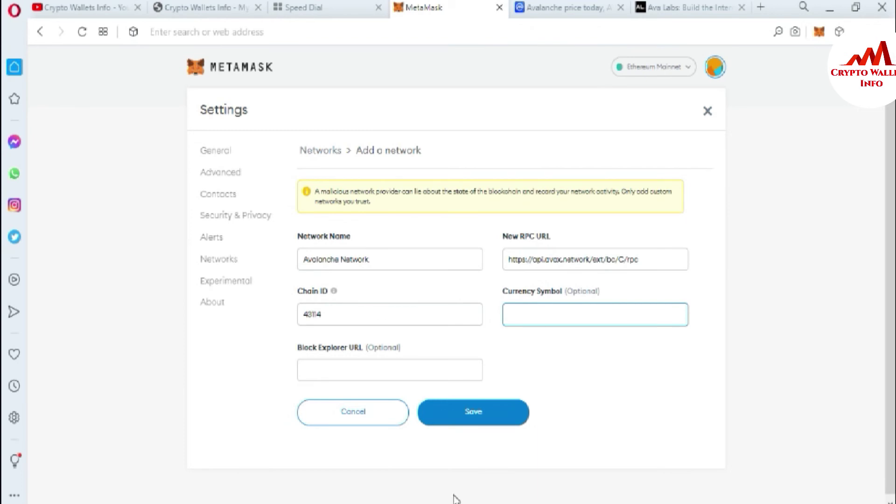
{"action": "mouse_move", "coordinate": [472, 496]}
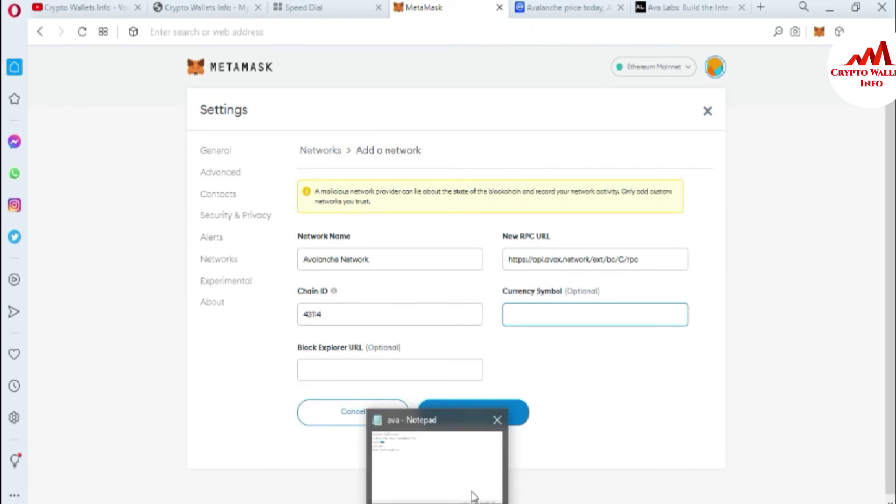
{"action": "left_click", "coordinate": [443, 466]}
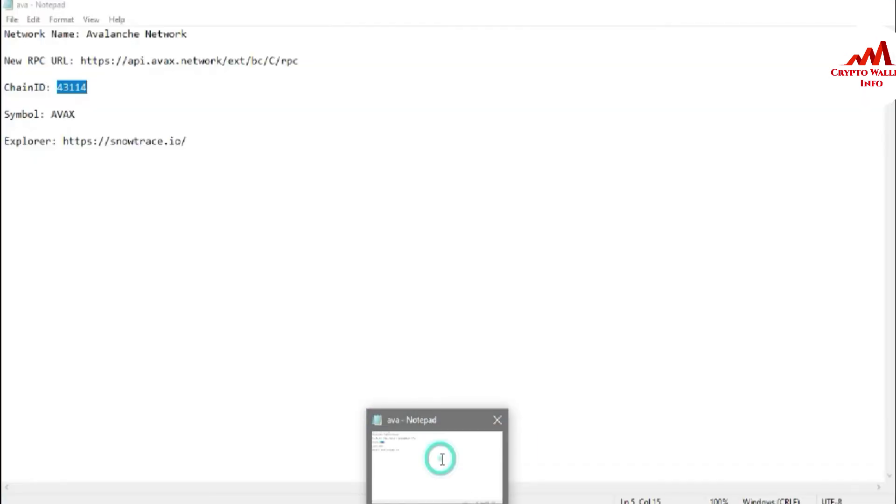
{"action": "double_click", "coordinate": [53, 115]}
{"action": "key", "text": "ctrl+c"}
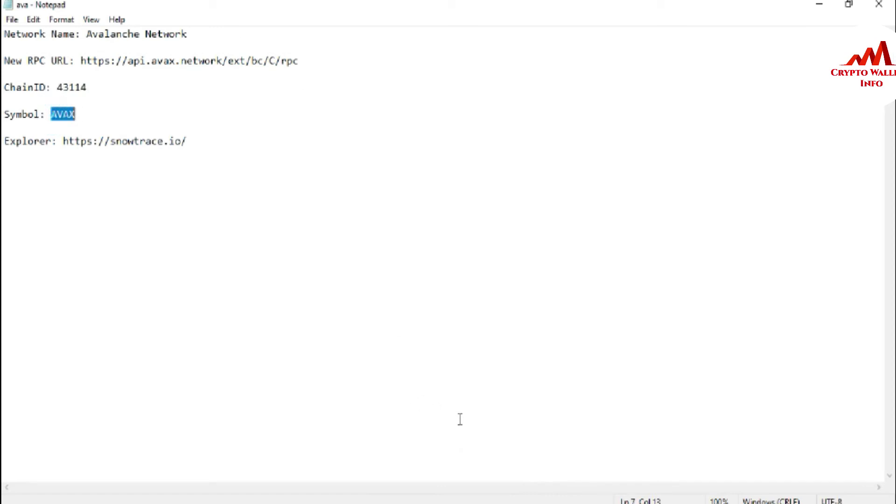
{"action": "left_click", "coordinate": [475, 502]}
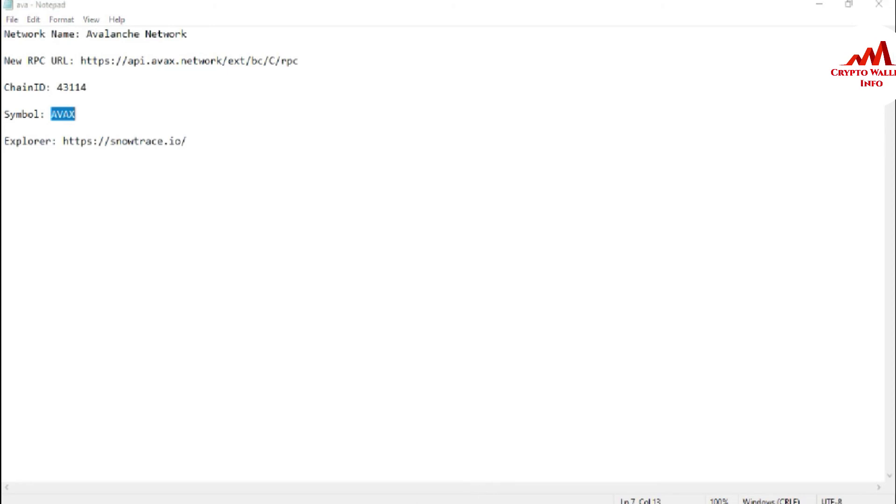
{"action": "key", "text": "ctrl+v"}
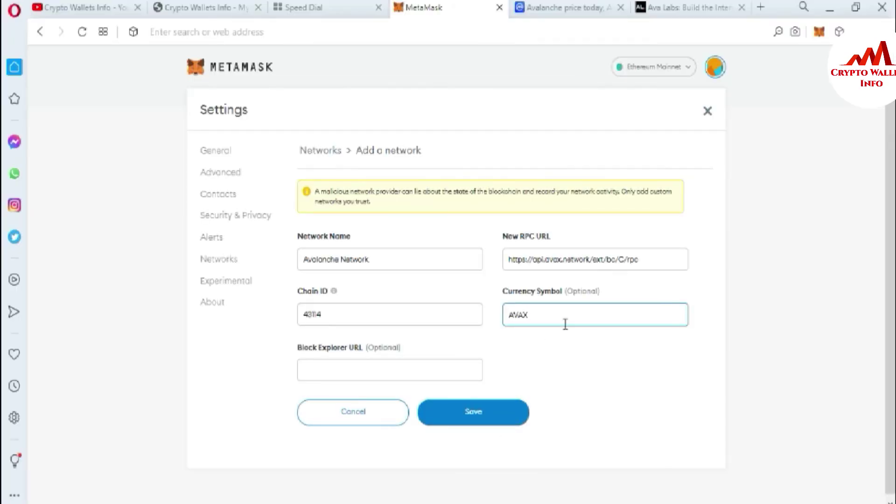
{"action": "left_click", "coordinate": [322, 371]}
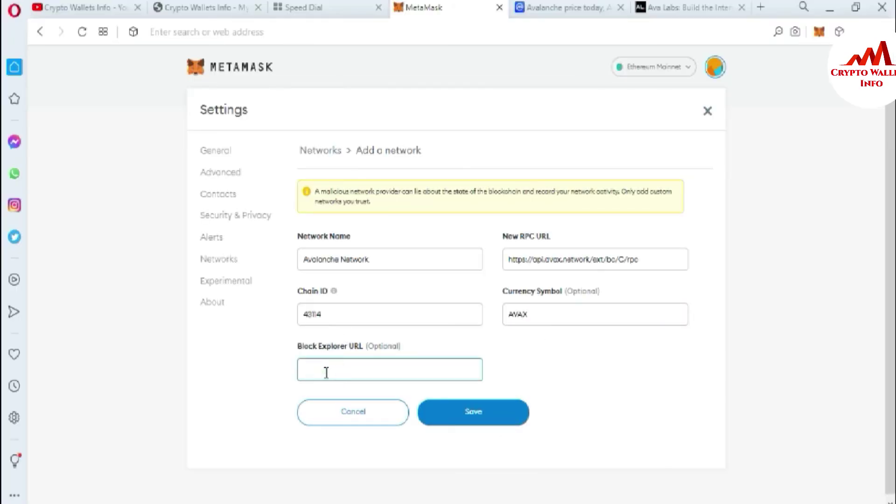
{"action": "left_click", "coordinate": [447, 502]}
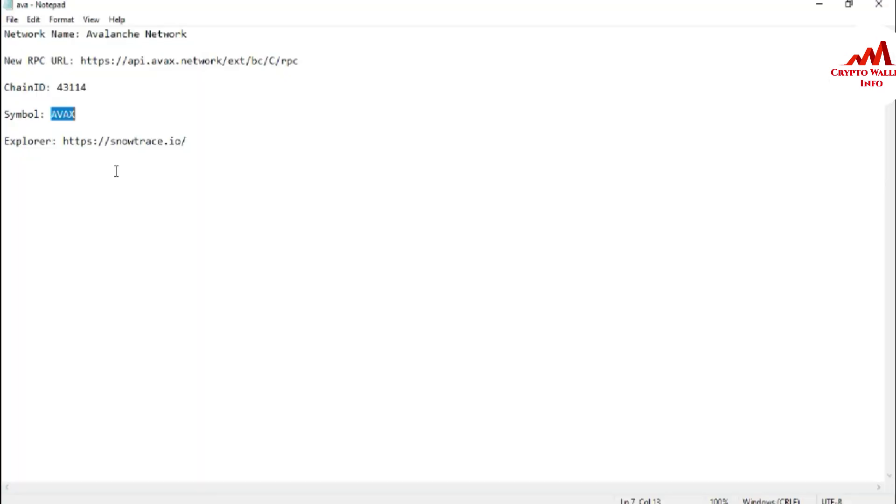
{"action": "left_click_drag", "start_coordinate": [63, 143], "coordinate": [211, 152]}
{"action": "key", "text": "ctrl+c"}
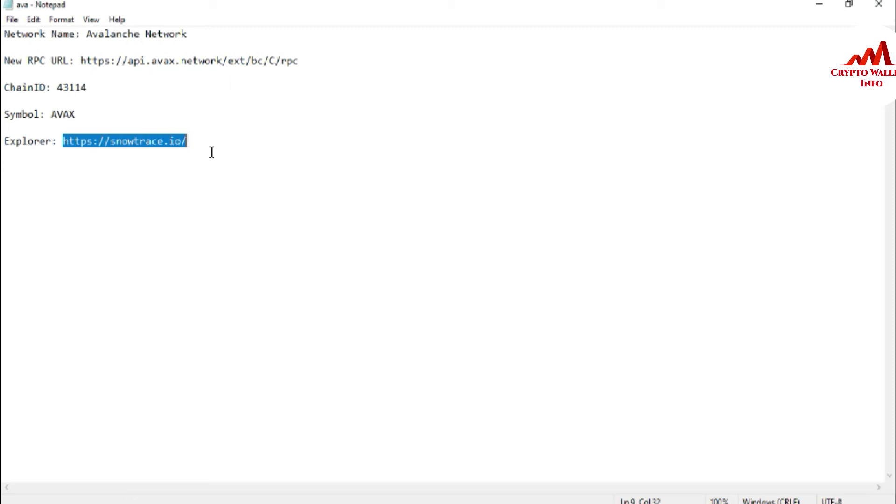
{"action": "left_click", "coordinate": [464, 502]}
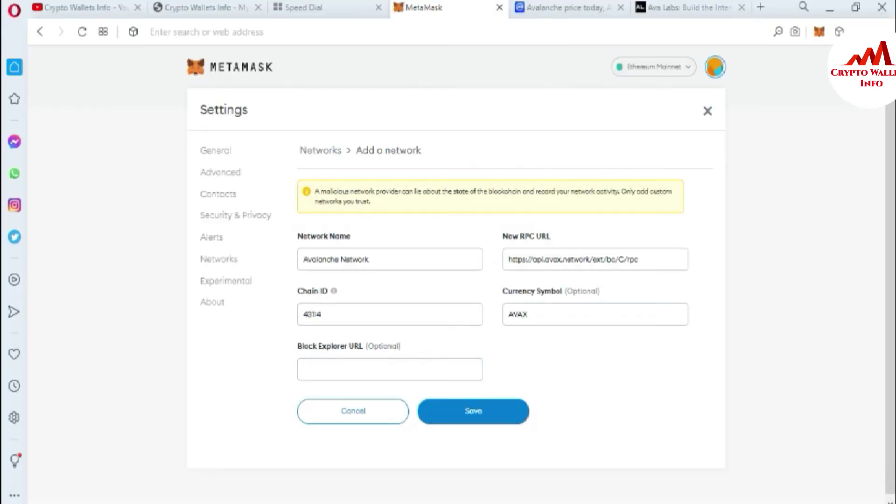
{"action": "key", "text": "ctrl+v"}
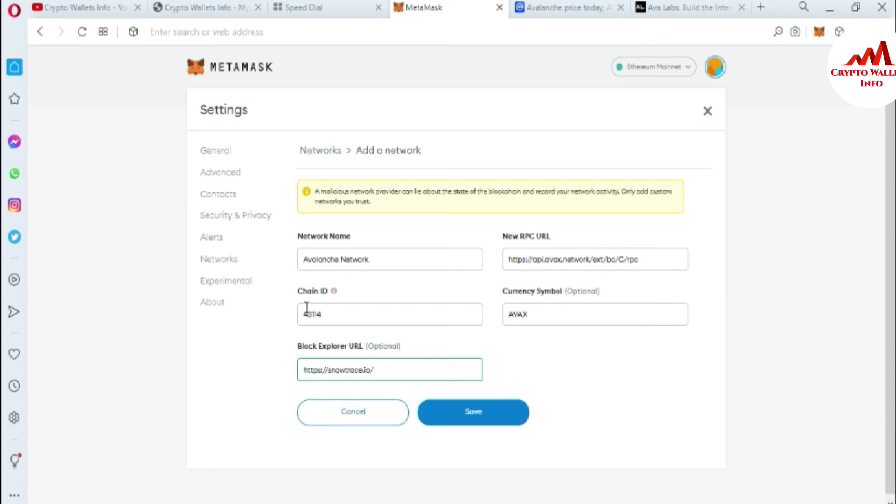
Check the entered network name, RPC URL, chain ID, currency symbol and block explorer URL by highlighting each value.
{"action": "left_click_drag", "start_coordinate": [384, 253], "coordinate": [304, 258]}
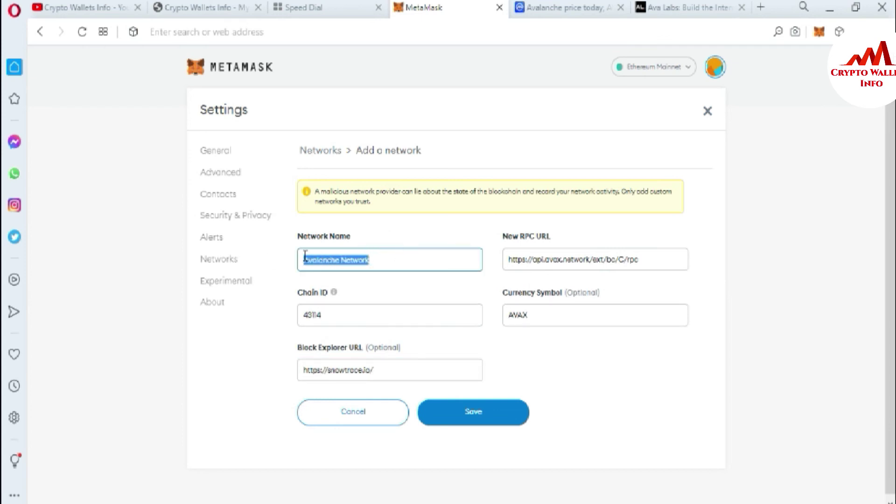
{"action": "left_click_drag", "start_coordinate": [647, 259], "coordinate": [501, 268]}
{"action": "left_click_drag", "start_coordinate": [351, 313], "coordinate": [286, 321]}
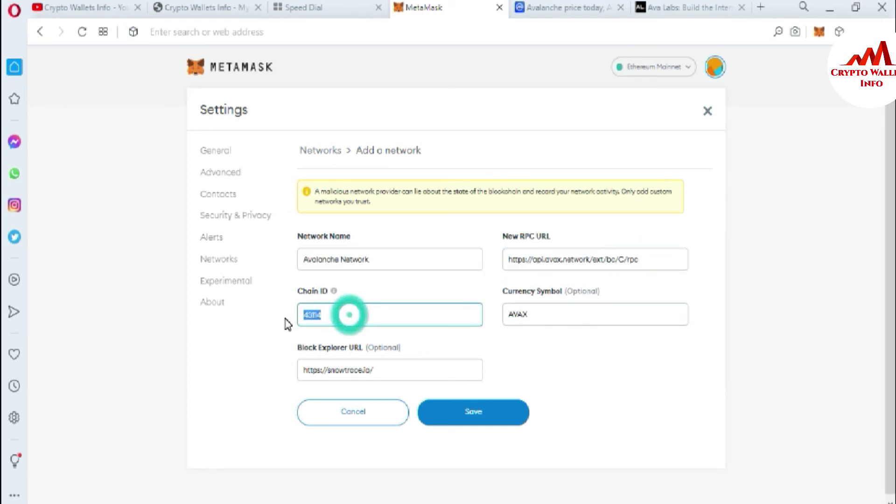
{"action": "double_click", "coordinate": [573, 313]}
{"action": "left_click_drag", "start_coordinate": [401, 372], "coordinate": [284, 374]}
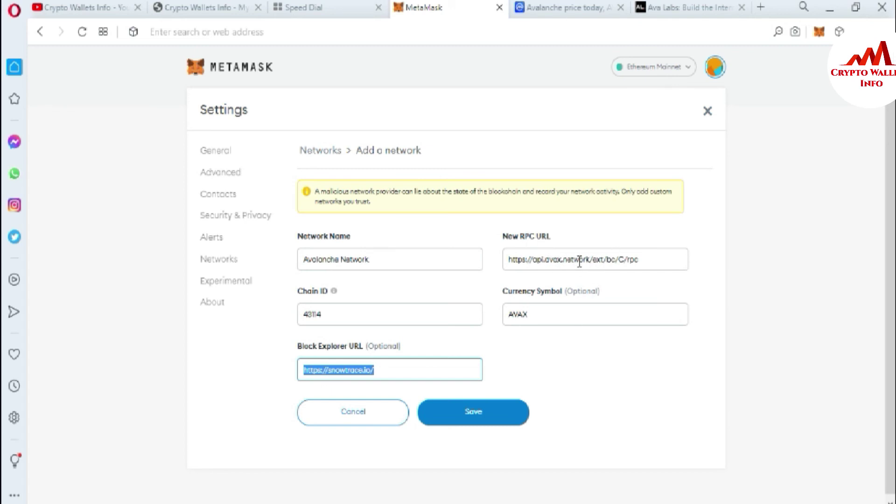
{"action": "left_click", "coordinate": [649, 257]}
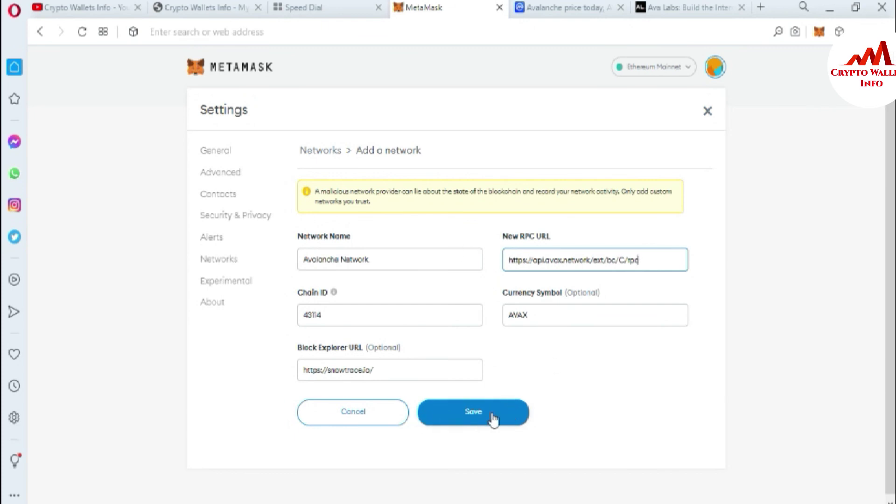
Save the new Avalanche network and check the account's AVAX balance and the list of available networks.
{"action": "left_click", "coordinate": [473, 415]}
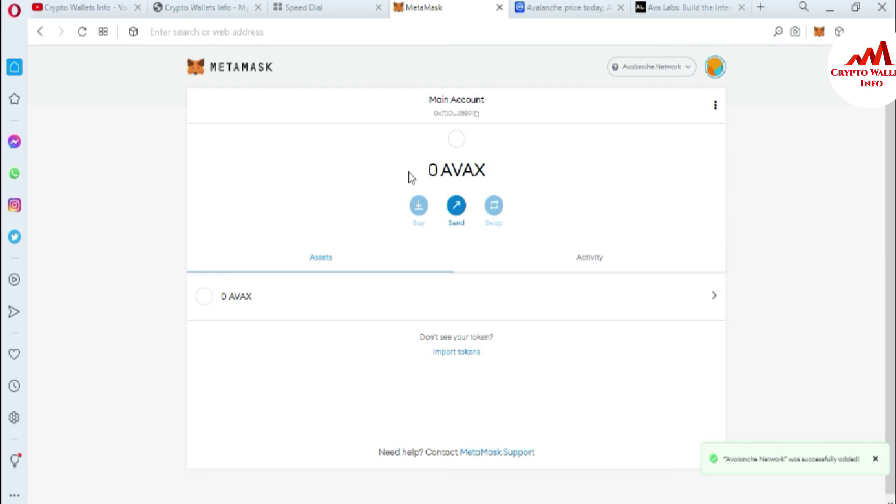
{"action": "left_click_drag", "start_coordinate": [425, 172], "coordinate": [512, 174]}
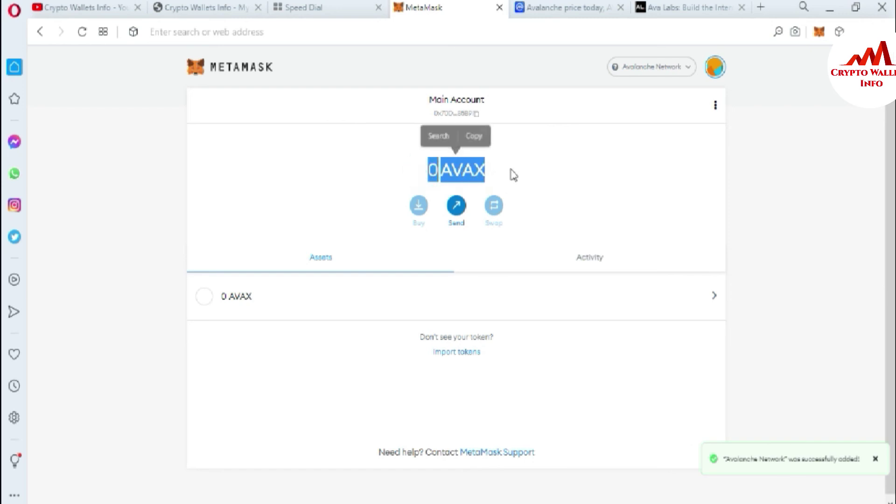
{"action": "left_click", "coordinate": [688, 73]}
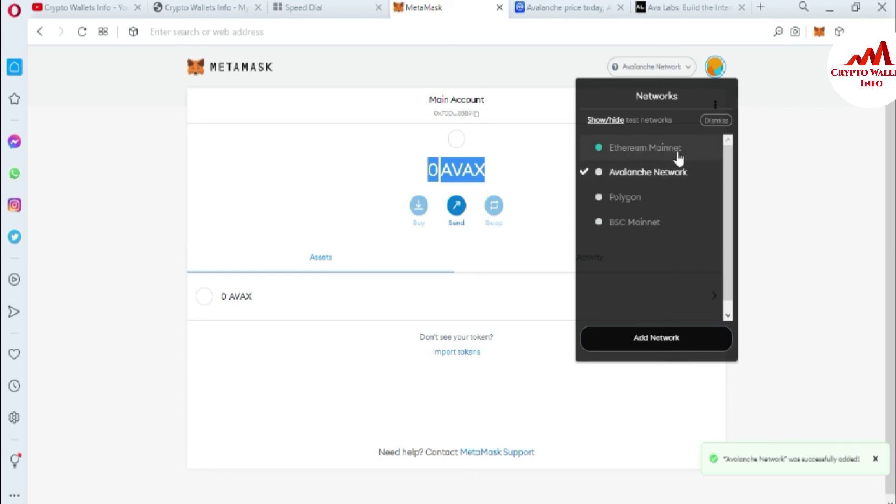
{"action": "left_click", "coordinate": [351, 120]}
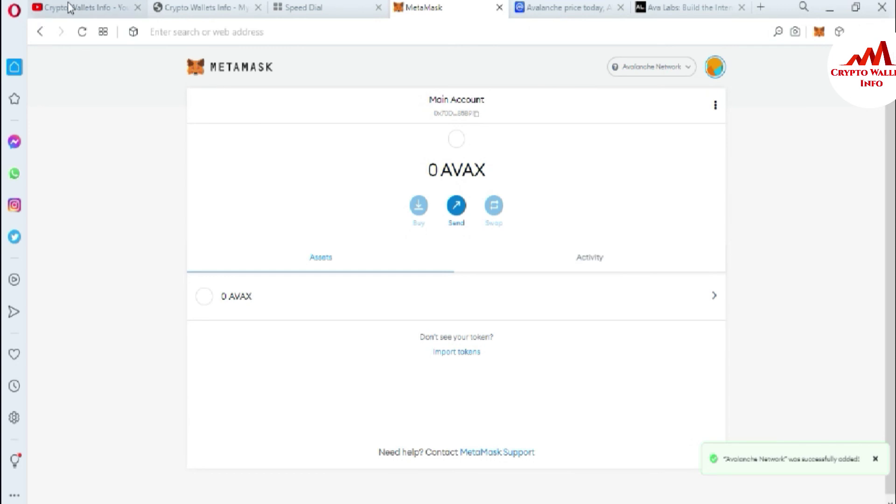
View the Crypto Wallets Info YouTube channel and browse the cryptowalletsinfo.com home page, including its All Coins categories and posts.
{"action": "left_click", "coordinate": [69, 8]}
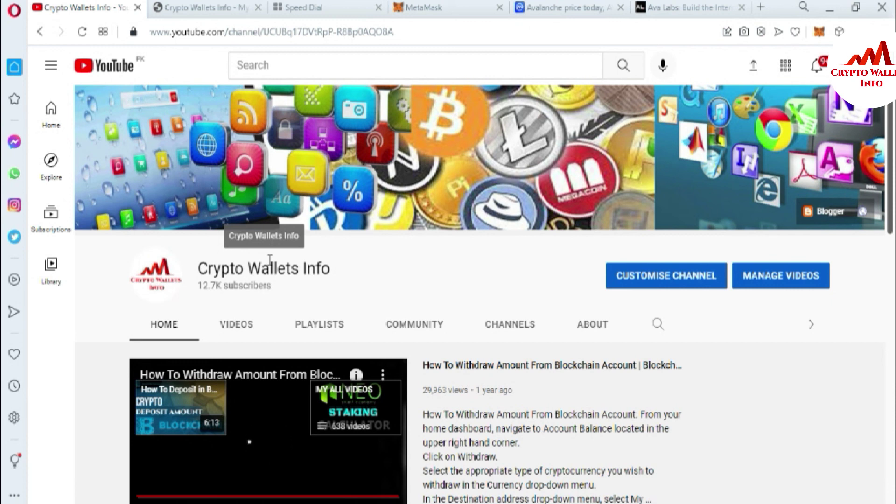
{"action": "left_click", "coordinate": [216, 8]}
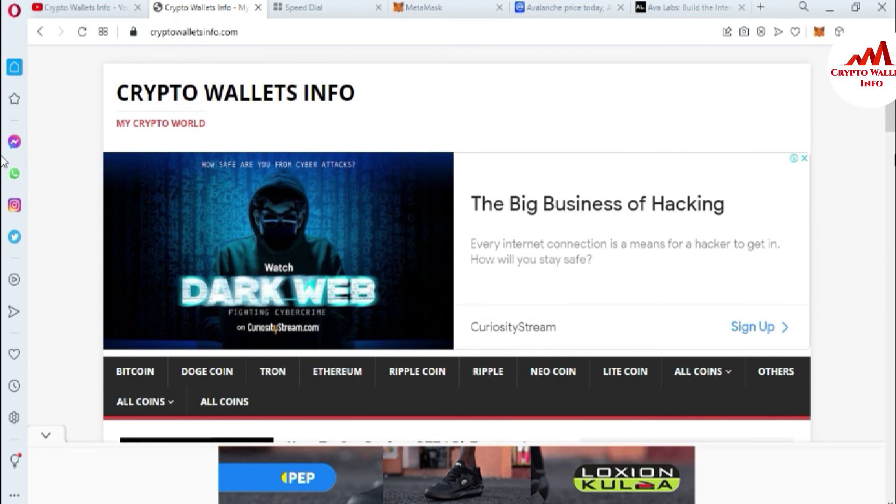
{"action": "scroll", "coordinate": [891, 107], "scroll_direction": "down", "scroll_amount": 3}
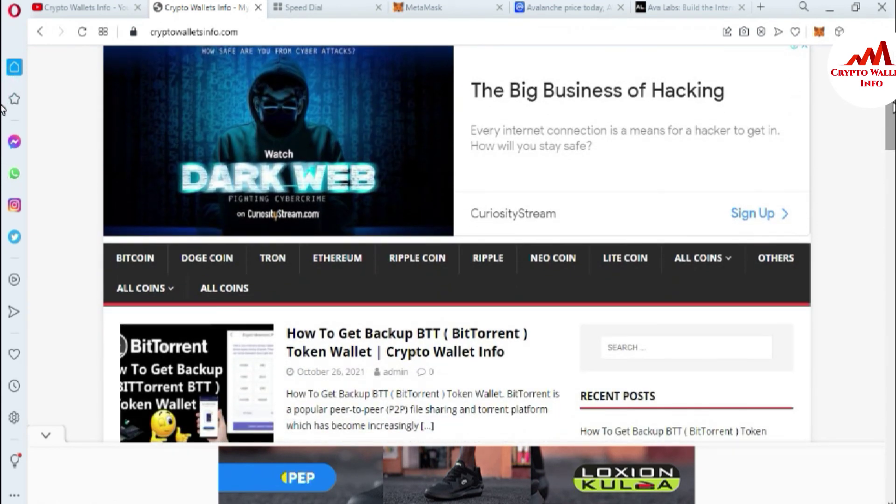
{"action": "mouse_move", "coordinate": [724, 260]}
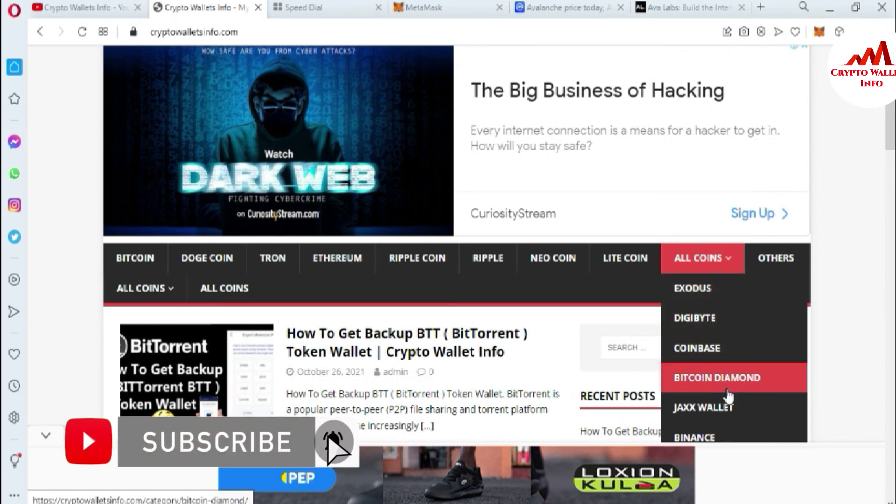
{"action": "scroll", "coordinate": [373, 187], "scroll_direction": "up", "scroll_amount": 3}
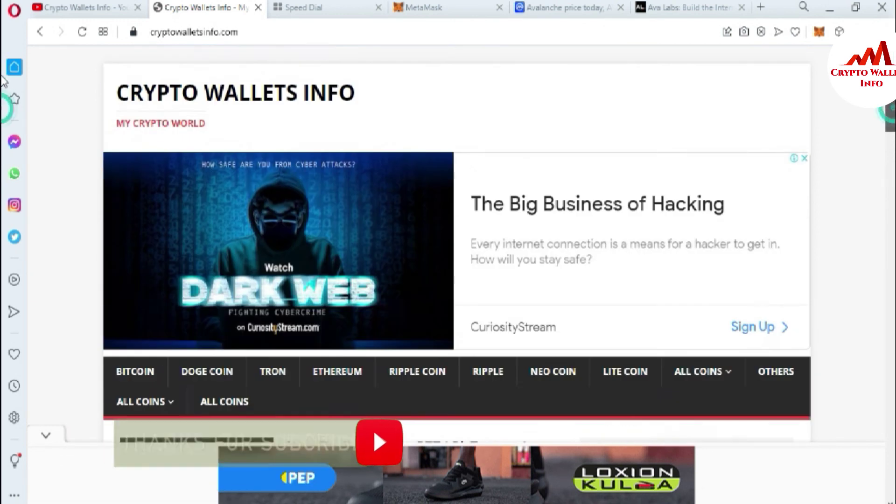
{"action": "scroll", "coordinate": [2, 81], "scroll_direction": "down", "scroll_amount": 5}
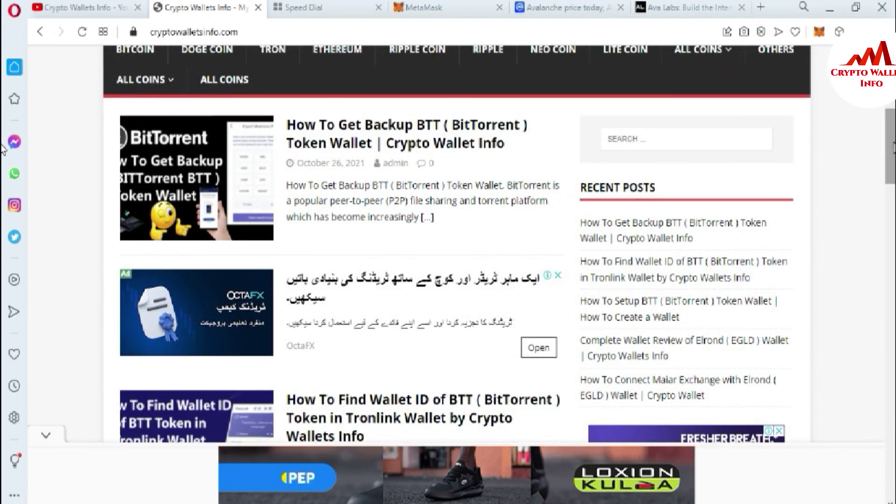